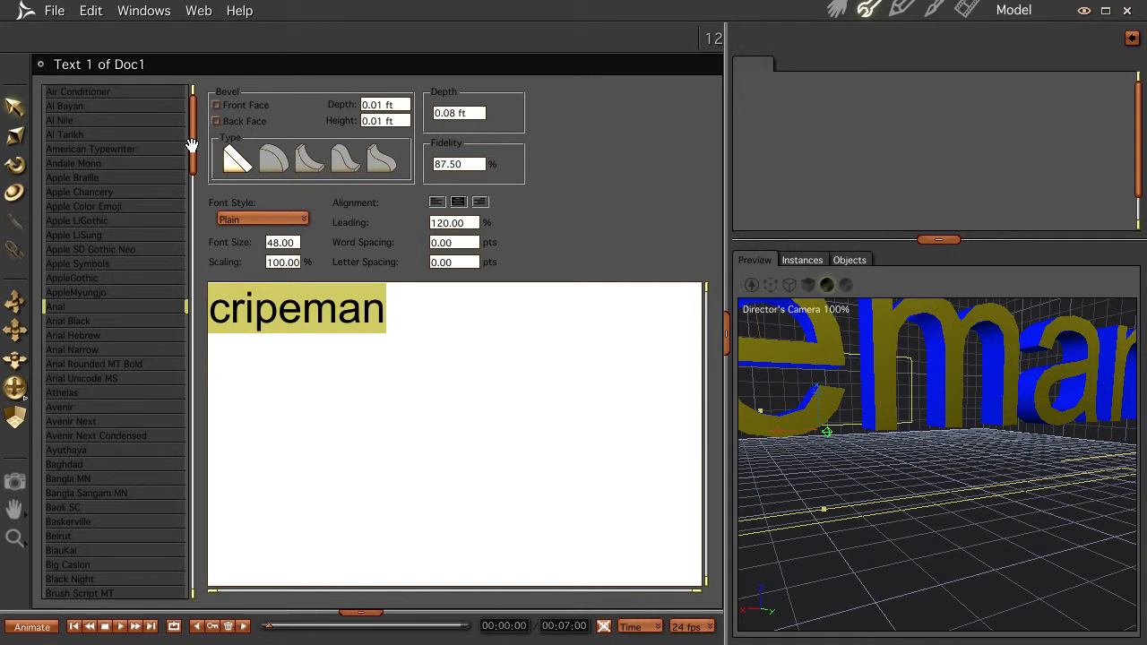
- Set the text object's font to Air Conditioner, fit the whole word in the camera view and render the scene
drag(192, 145, 191, 129)
click(80, 92)
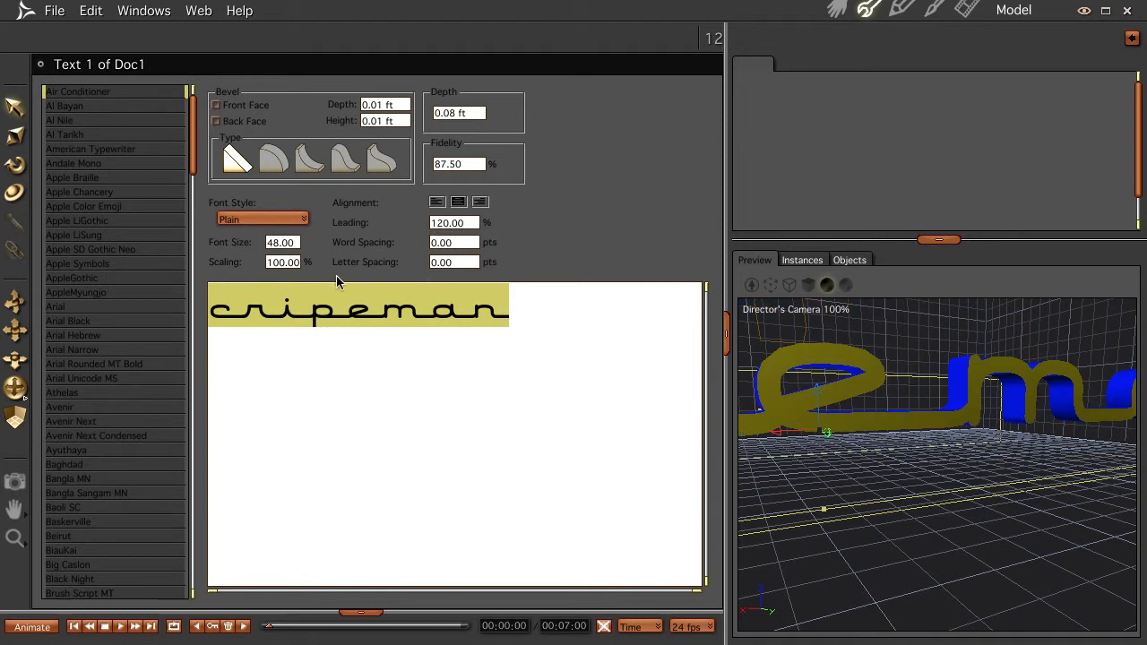
click(837, 10)
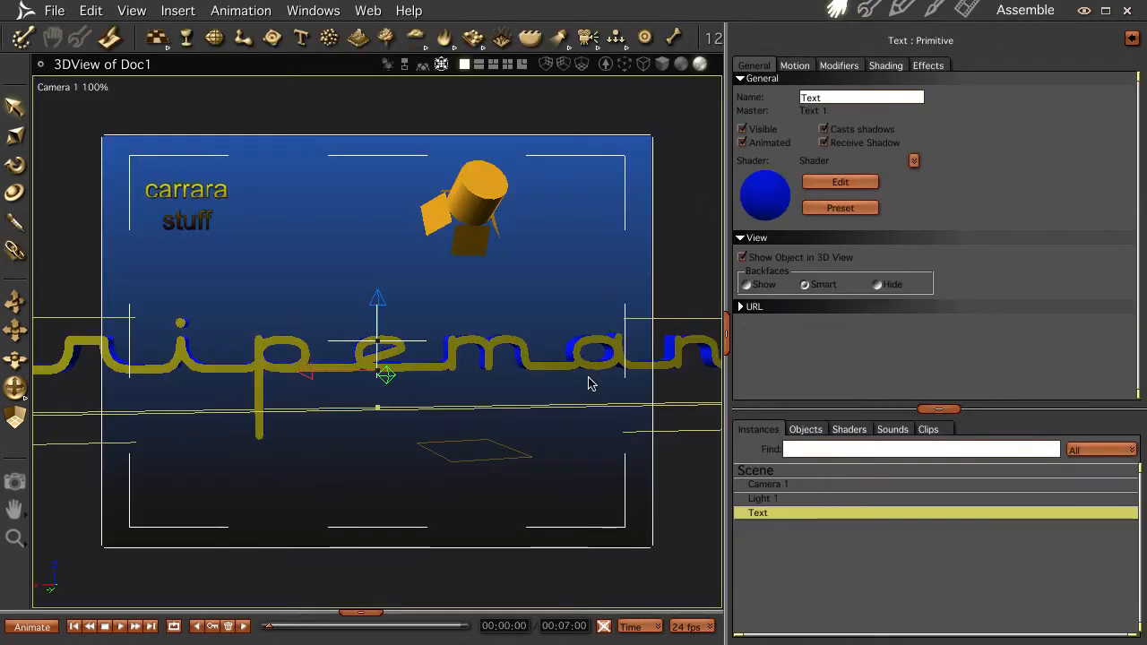
scroll(588, 384, down, 3)
middle_drag(506, 403, 532, 409)
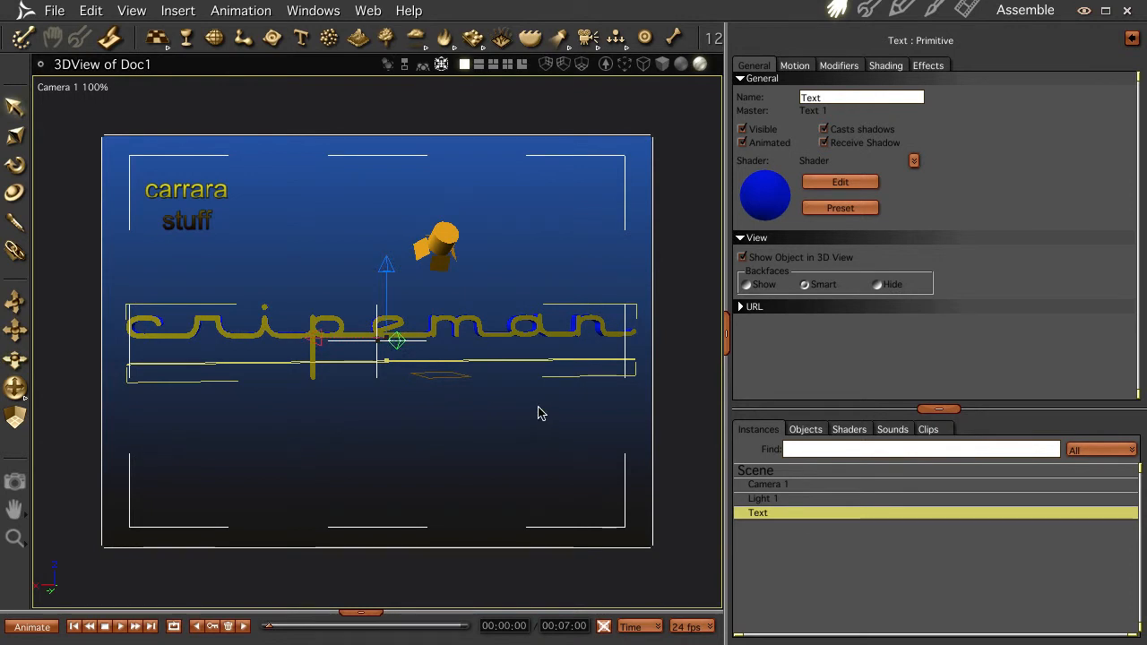
key(ctrl+r)
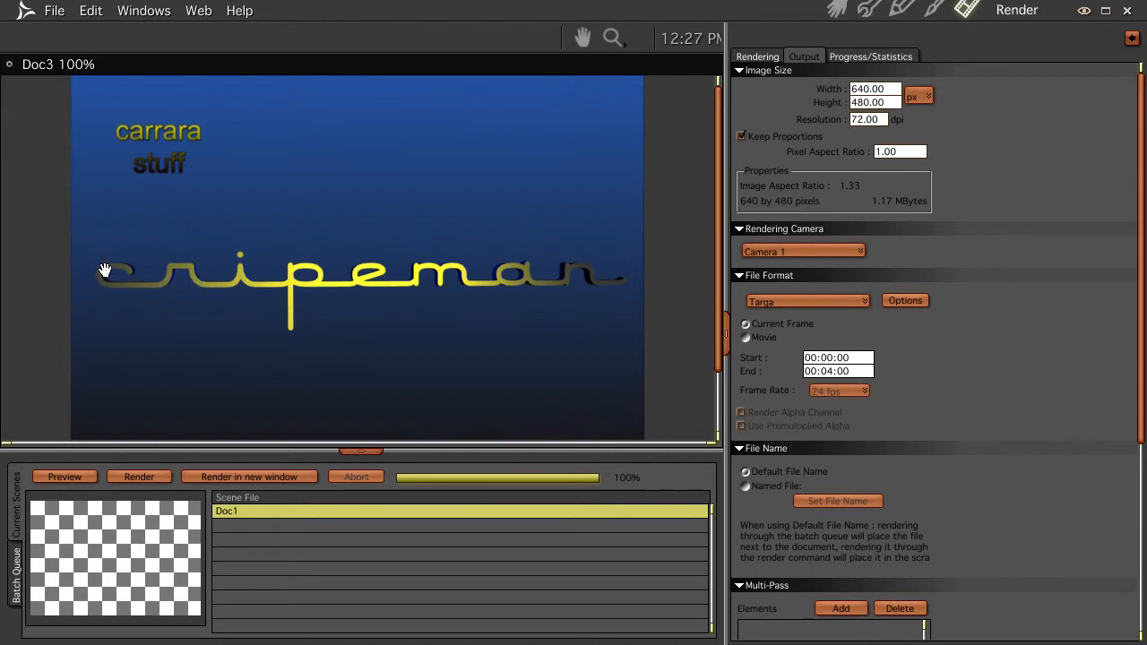
click(833, 12)
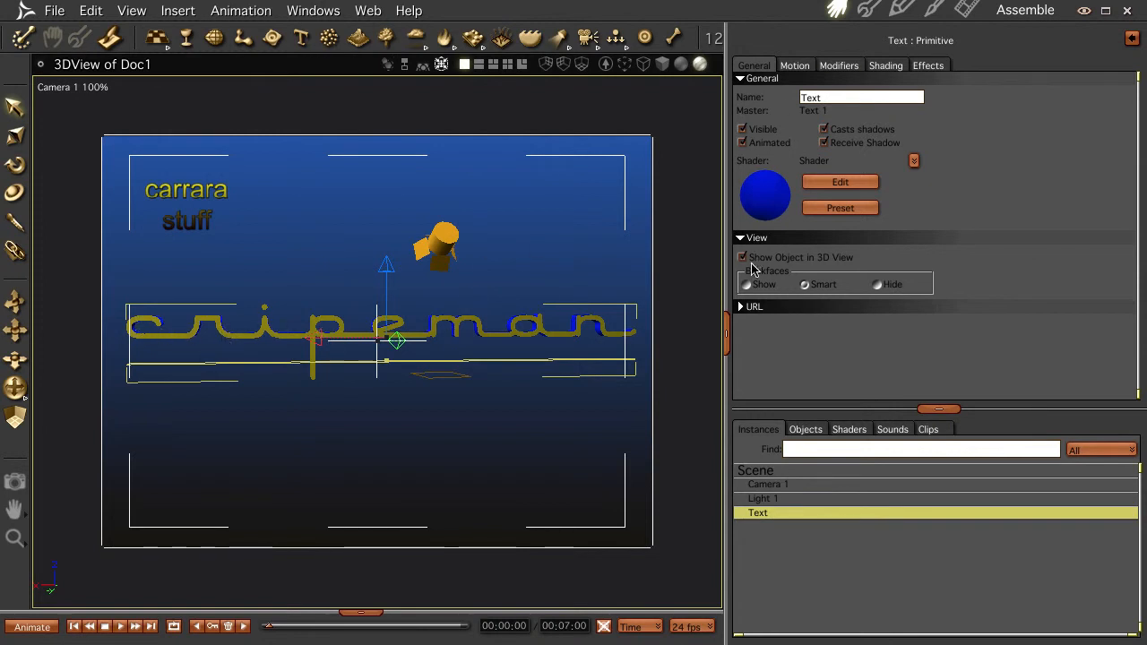
- Change the text object's font to Black Night and render the scene
double_click(755, 518)
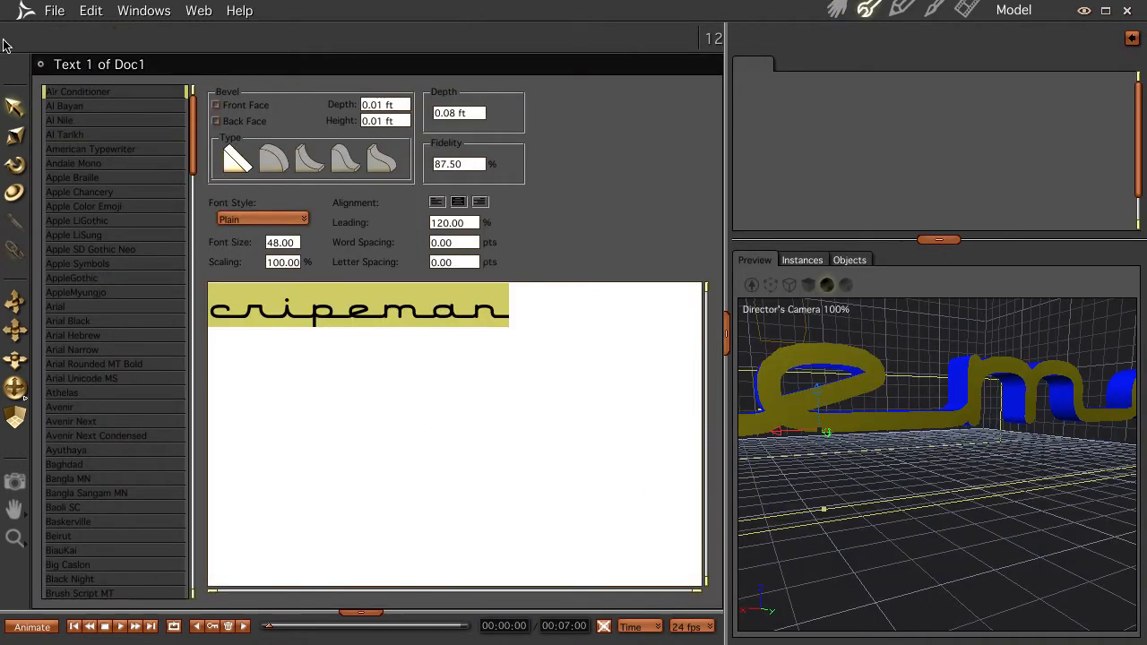
drag(192, 158, 191, 229)
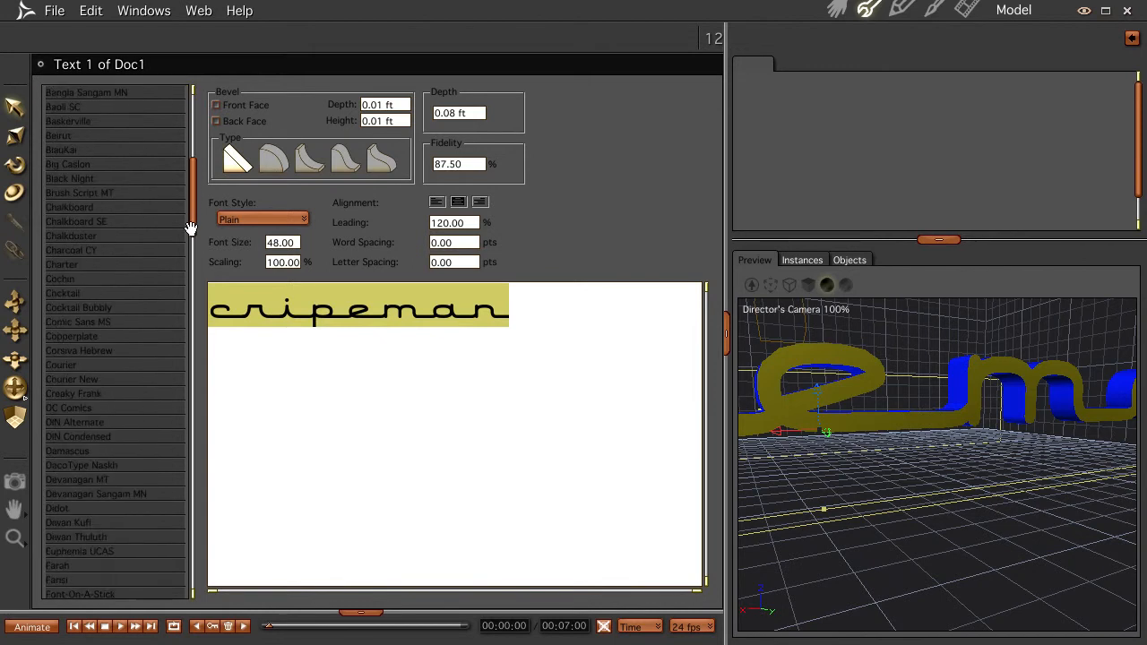
click(88, 181)
click(835, 9)
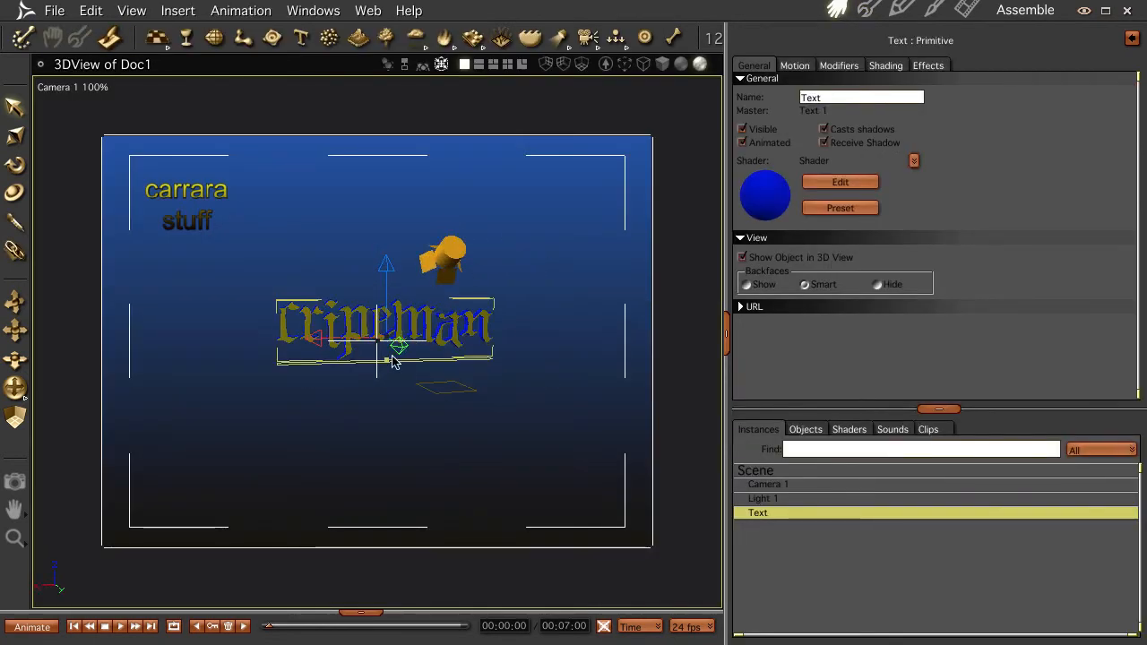
key(ctrl+r)
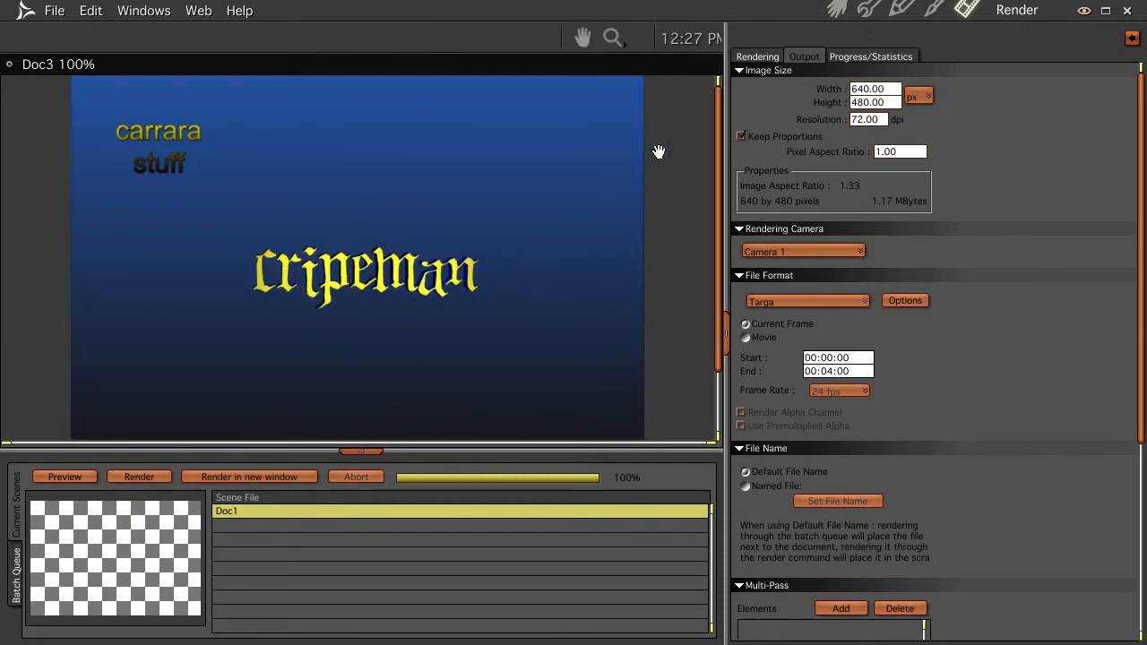
click(836, 10)
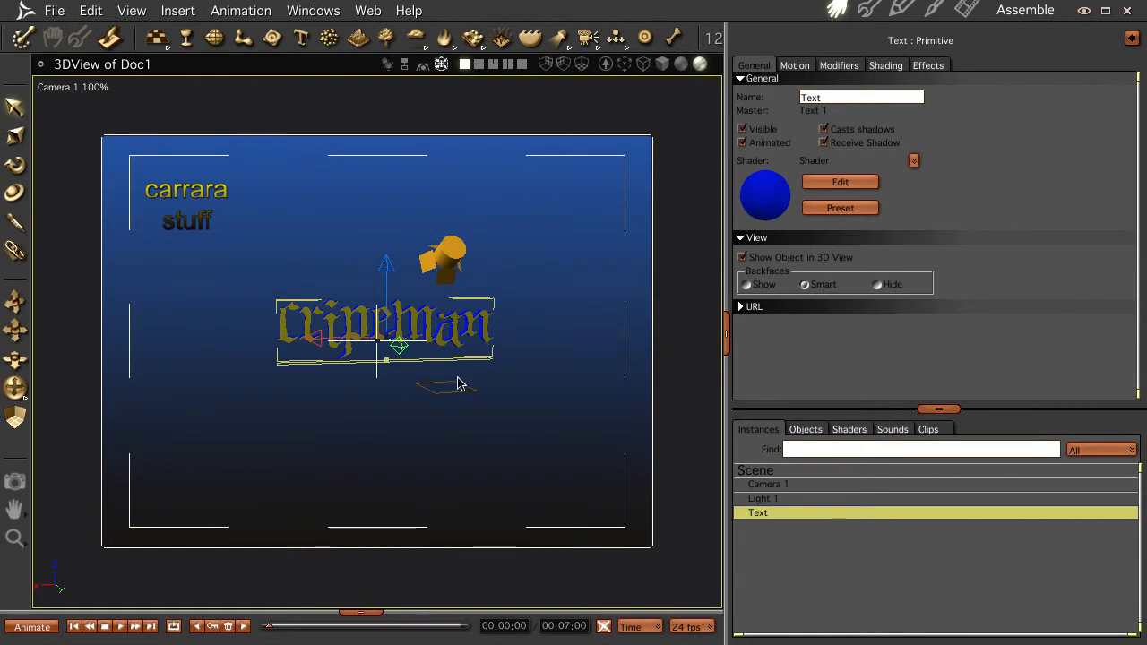
- Render a closer camera view of the Black Night text
drag(432, 412, 430, 273)
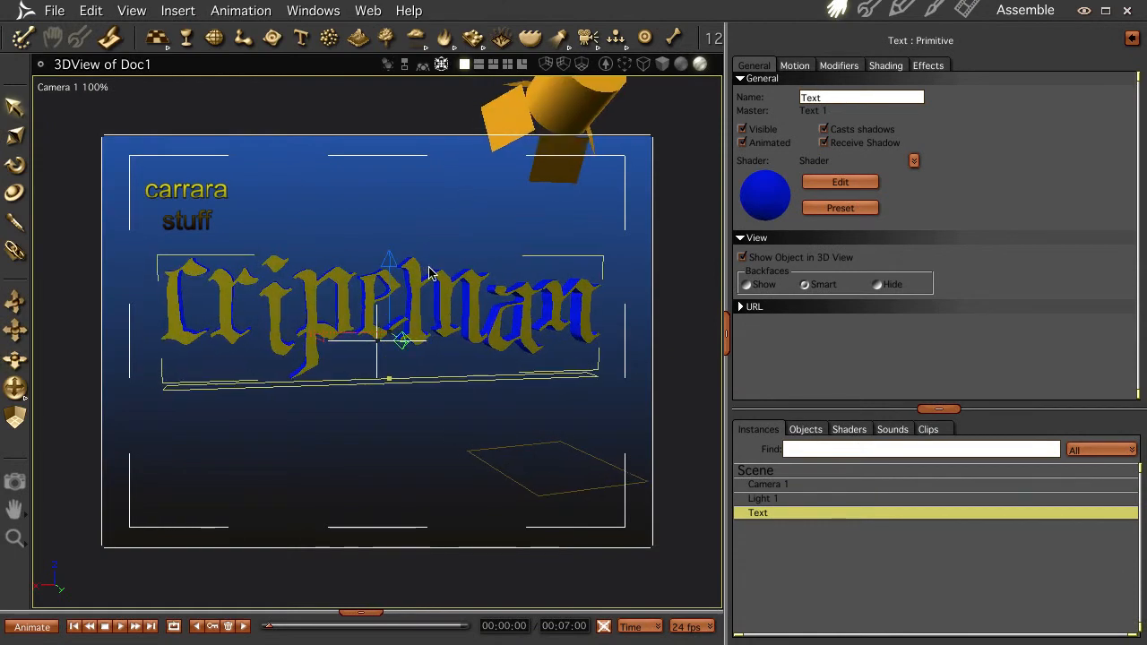
key(ctrl+r)
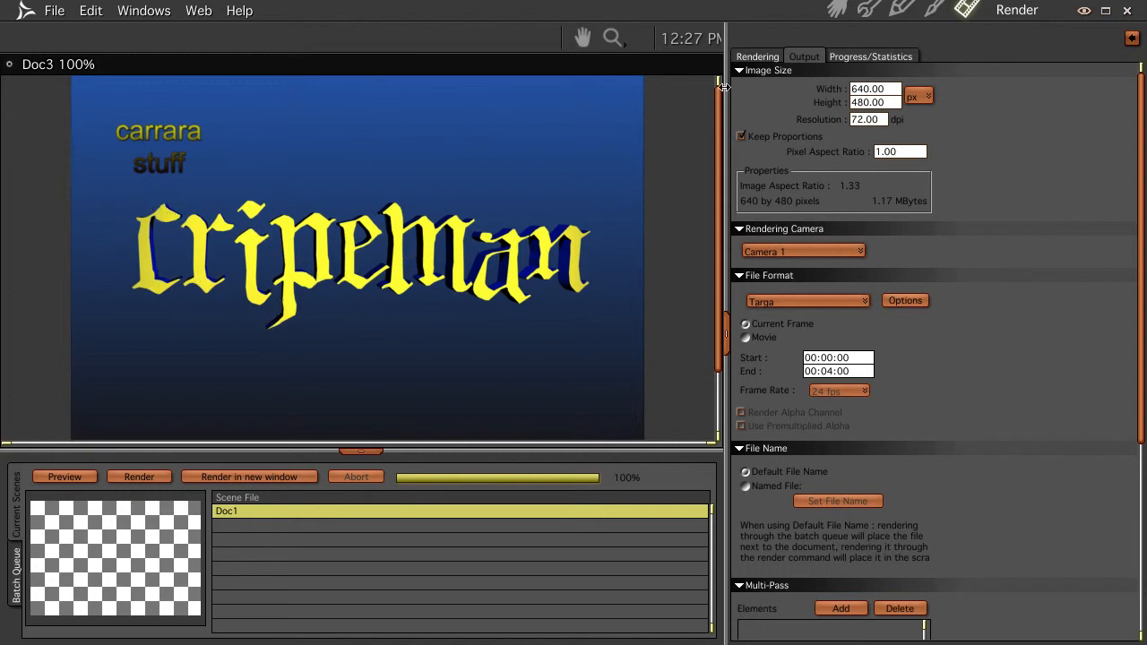
click(844, 11)
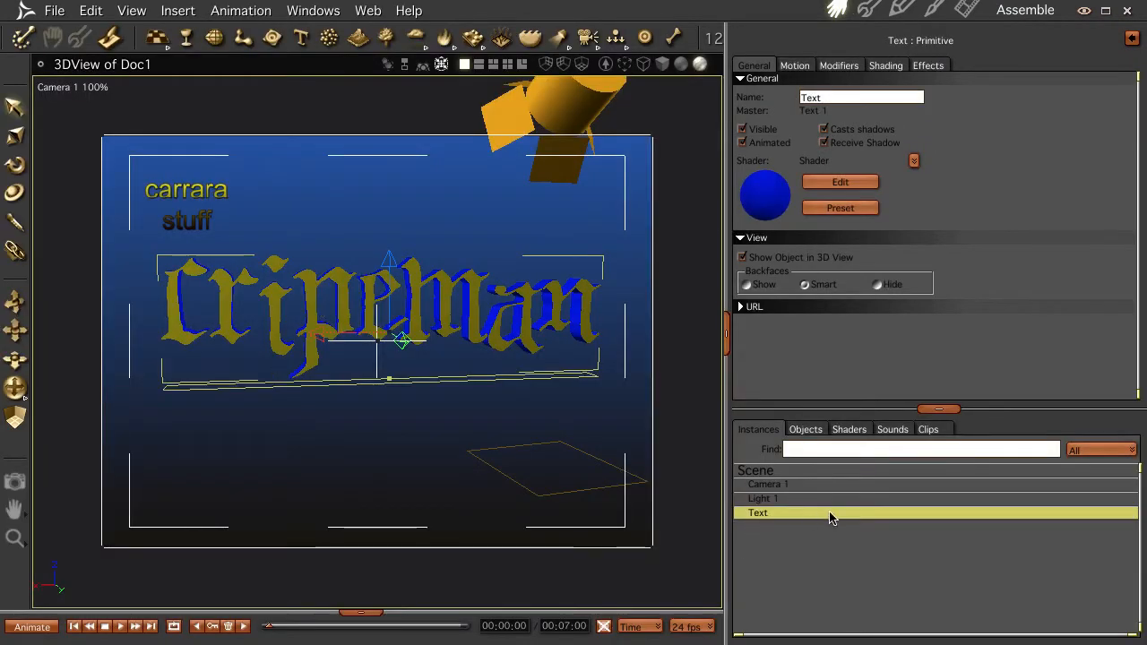
- Try the fonts Font-On-A-Stick, Fontdinerdotcom and Fontdinerdotcom Loungy on the text object
double_click(758, 512)
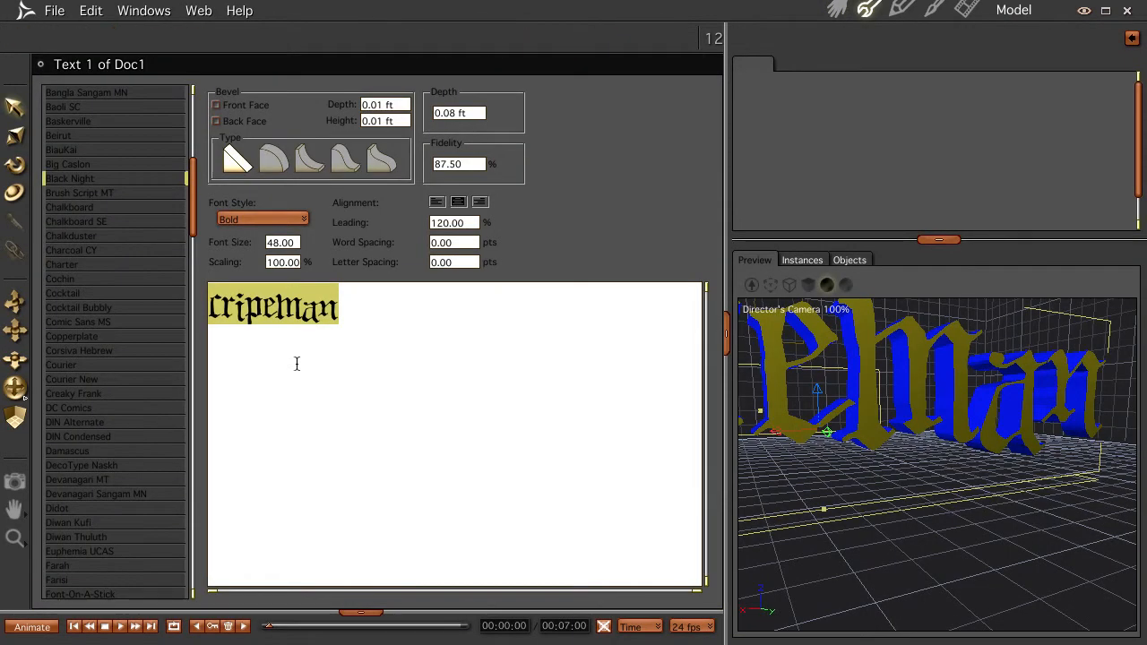
drag(194, 219, 192, 239)
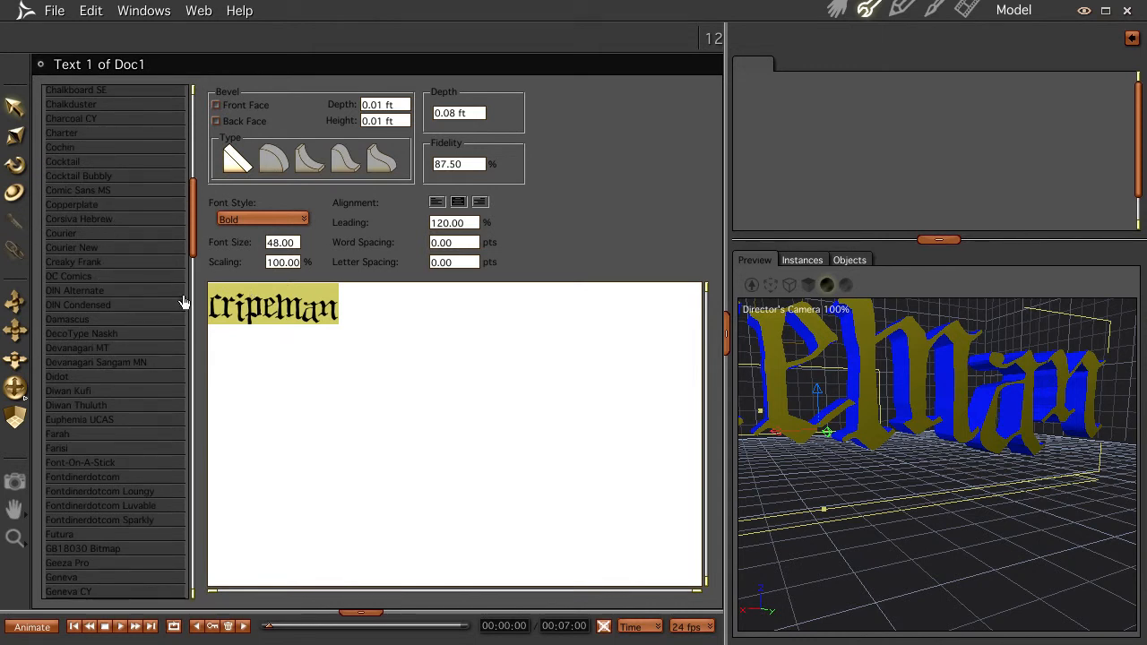
click(90, 464)
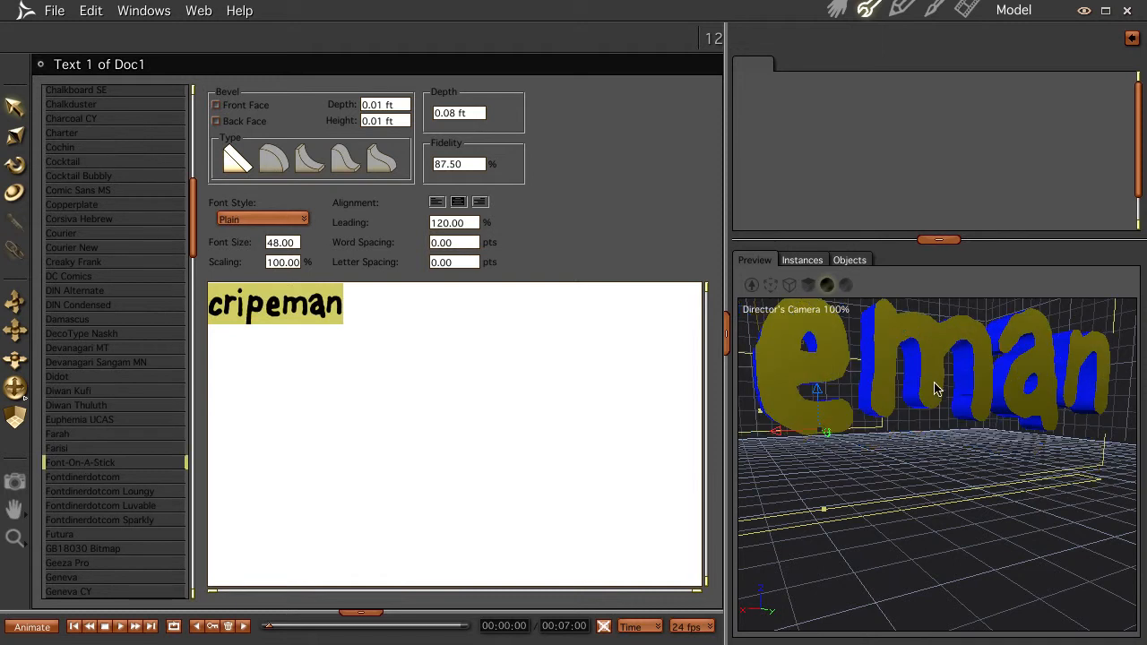
drag(920, 388, 958, 421)
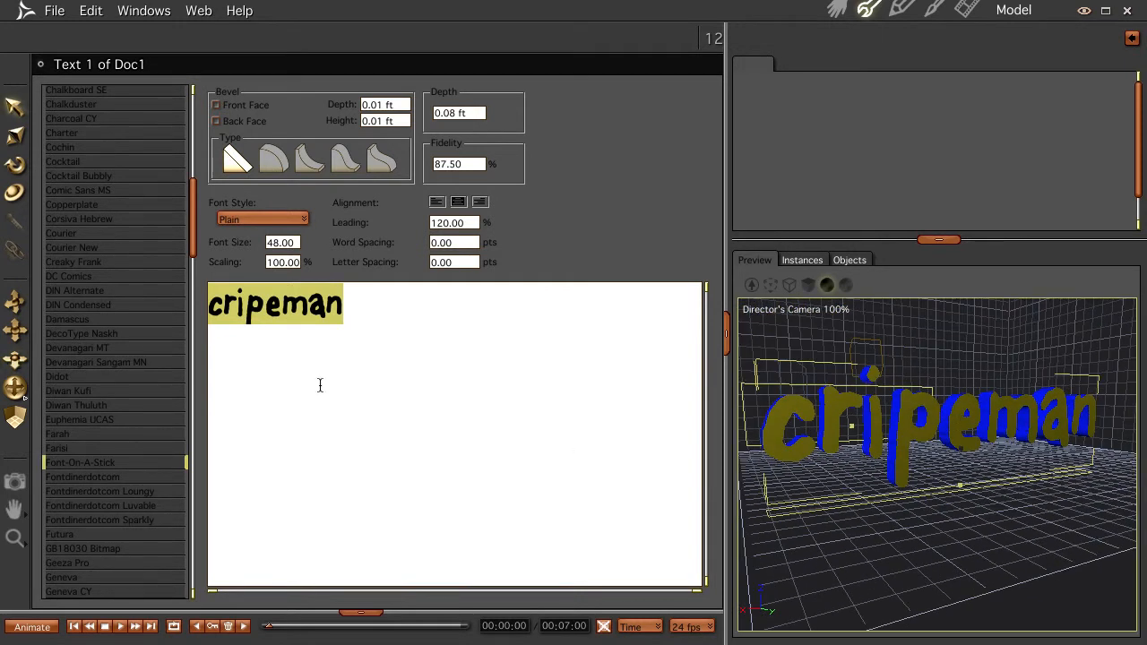
click(93, 480)
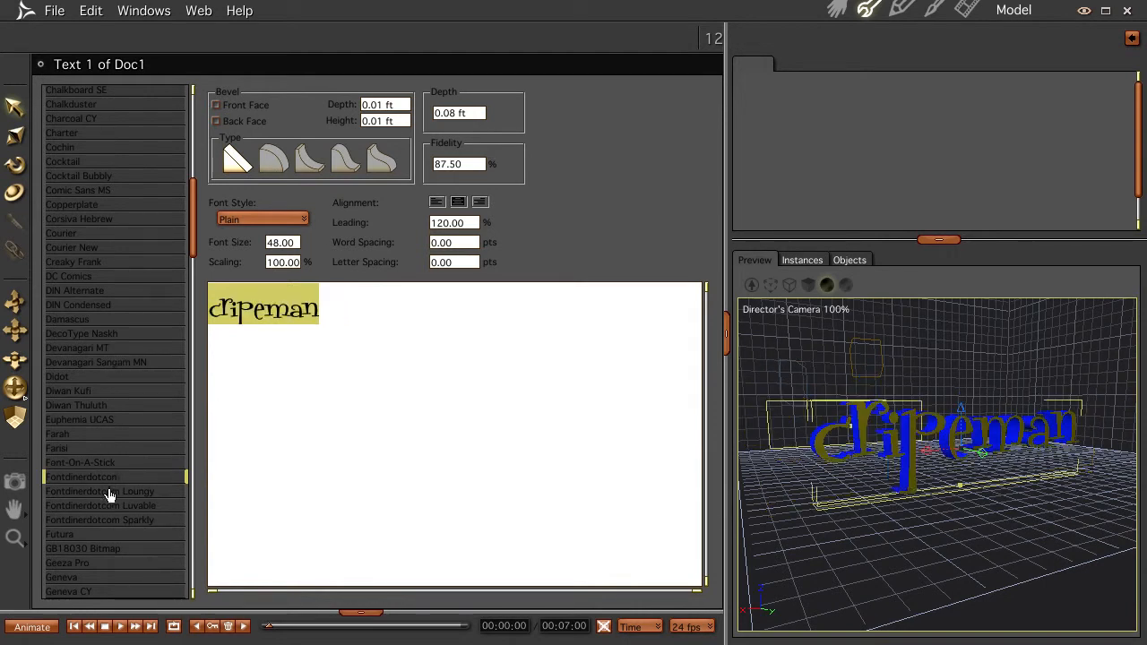
click(109, 492)
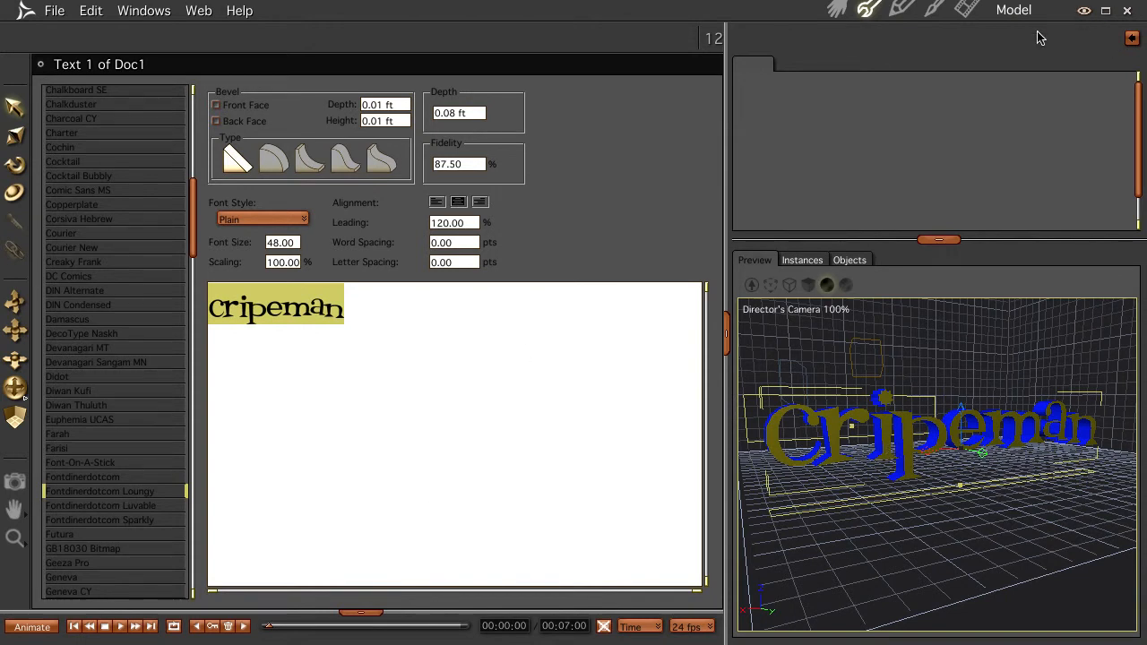
- Switch to Safari and look through the Font Diner Daily Specials page
key(super+Tab)
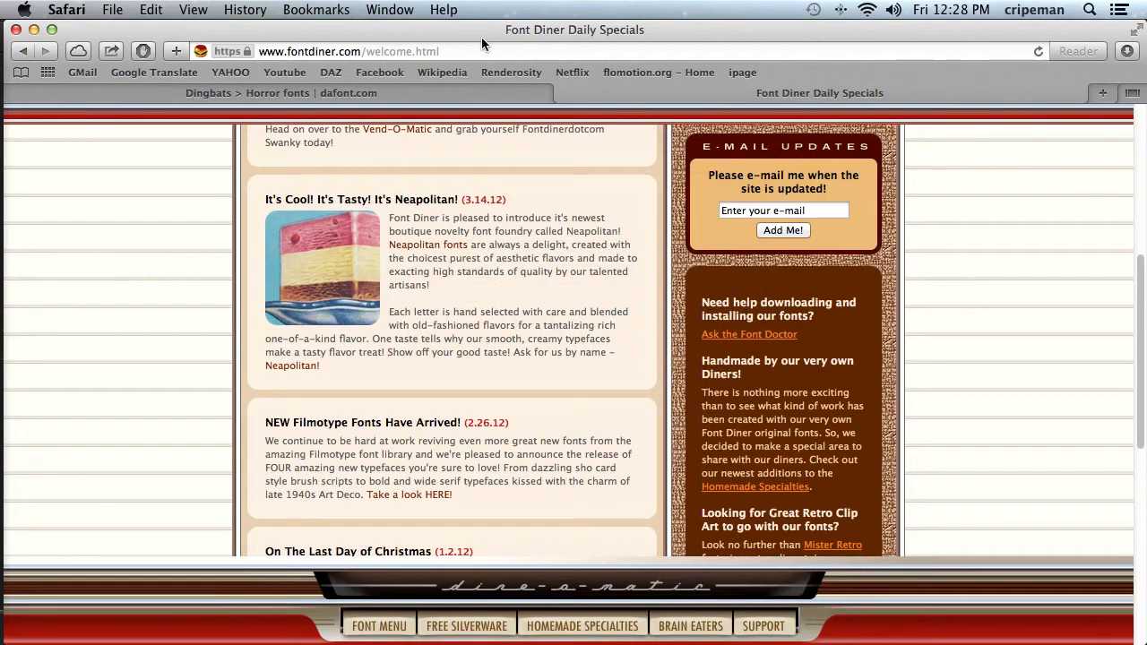
scroll(1141, 297, up, 5)
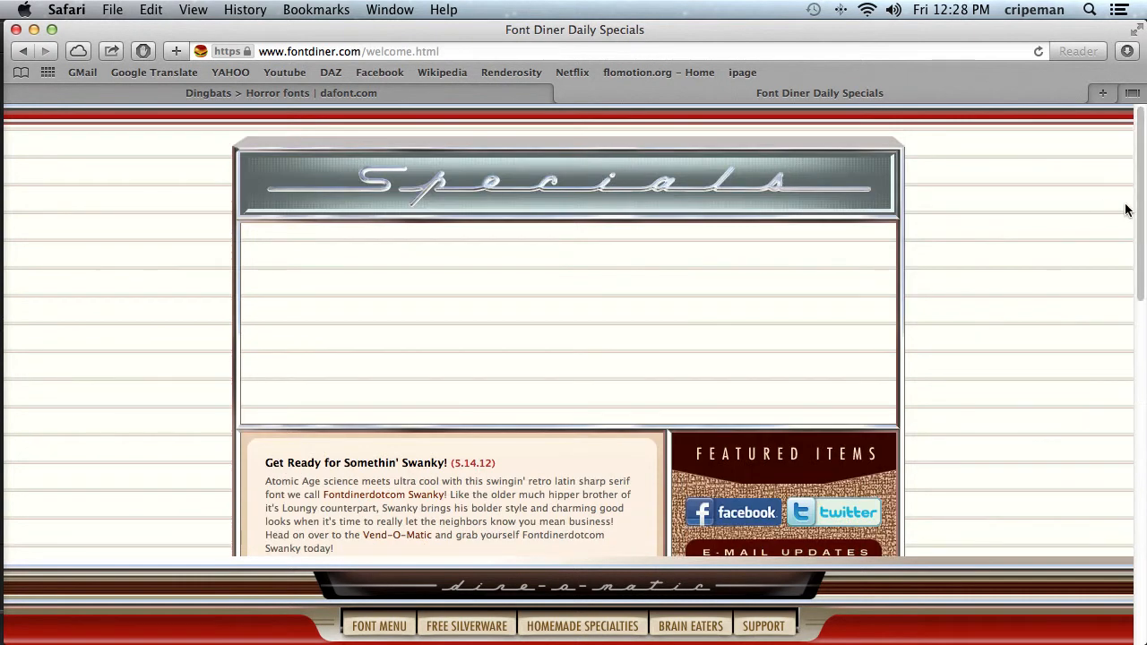
scroll(1124, 213, down, 10)
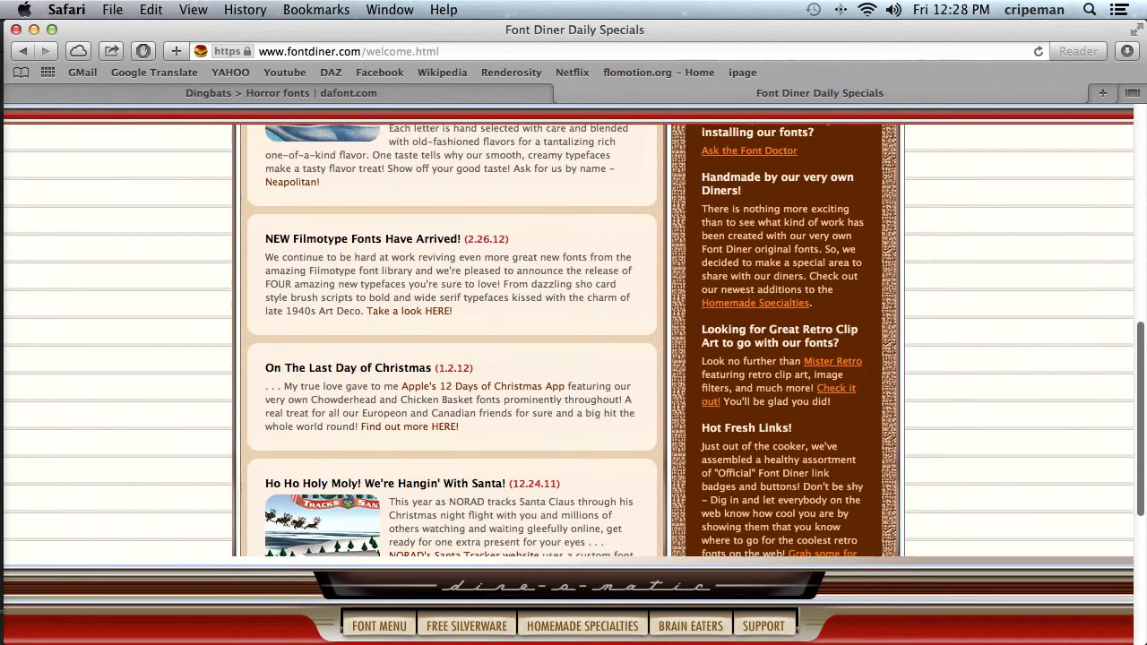
scroll(573, 340, down, 6)
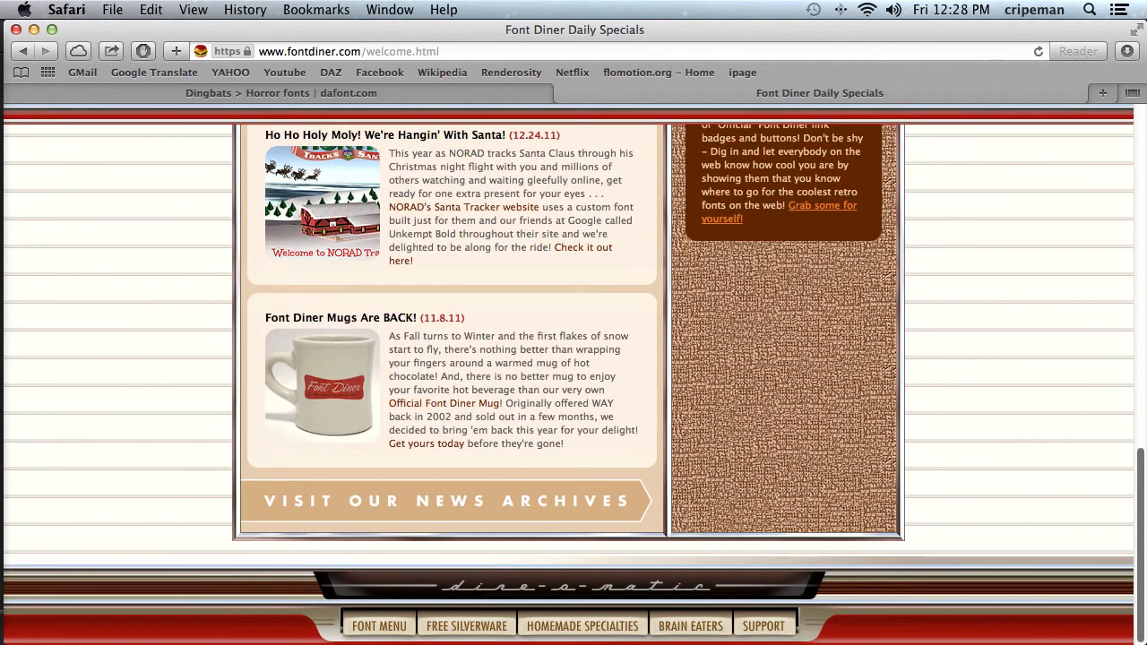
drag(1140, 535, 1120, 153)
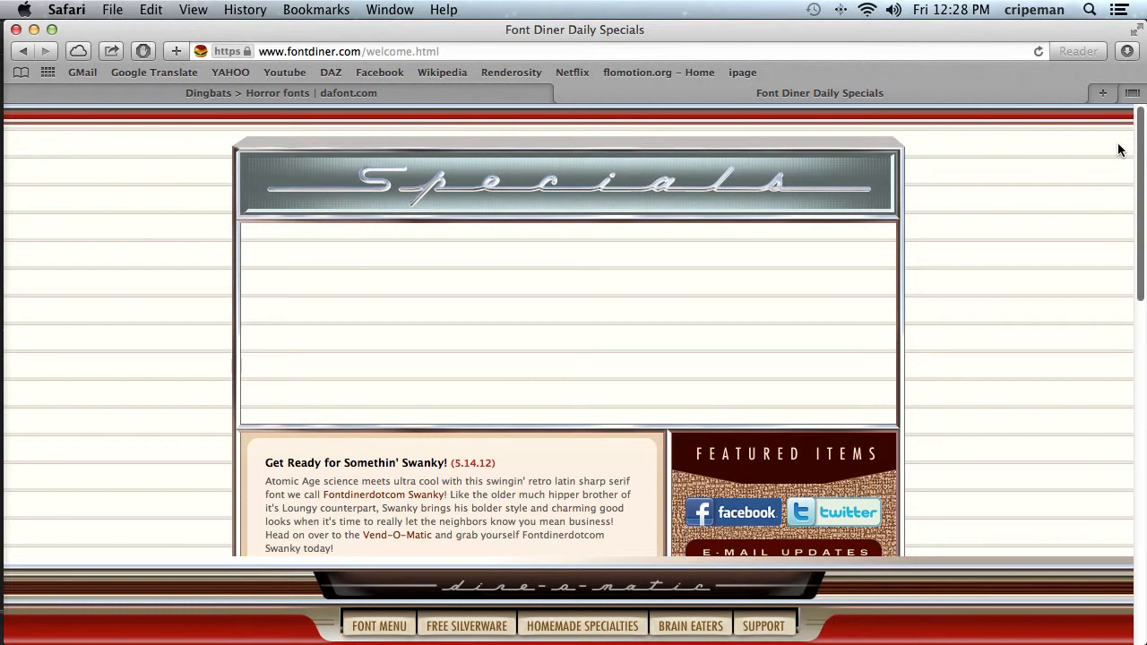
- Browse the Dingbats > Horror fonts and the font categories on dafont.com
click(308, 93)
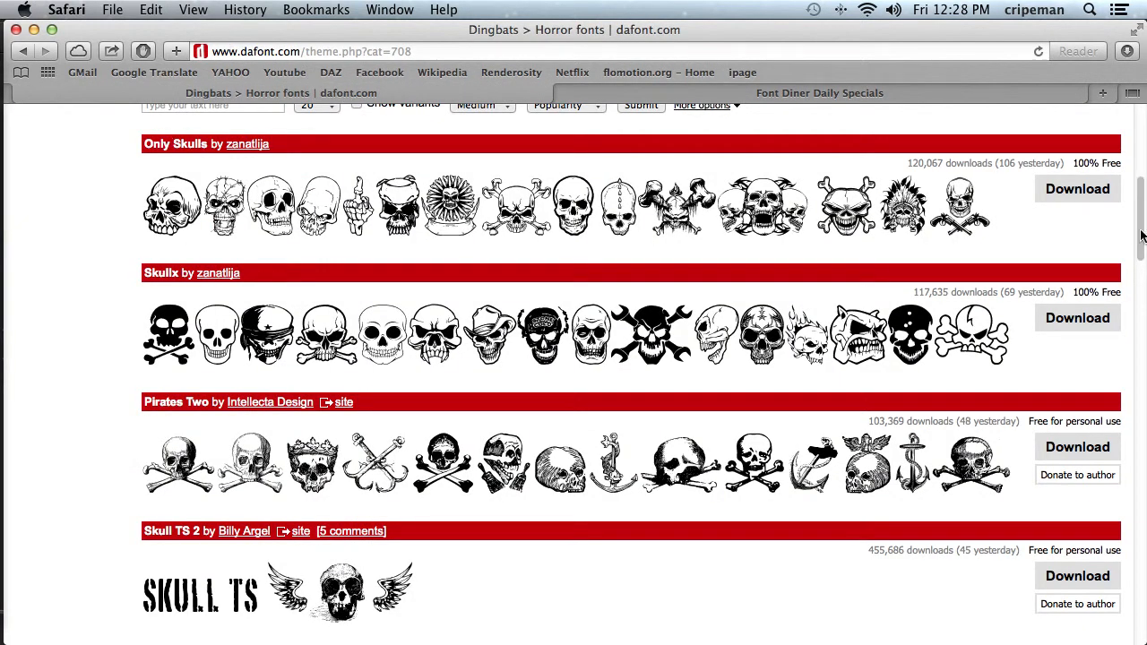
scroll(1142, 235, up, 5)
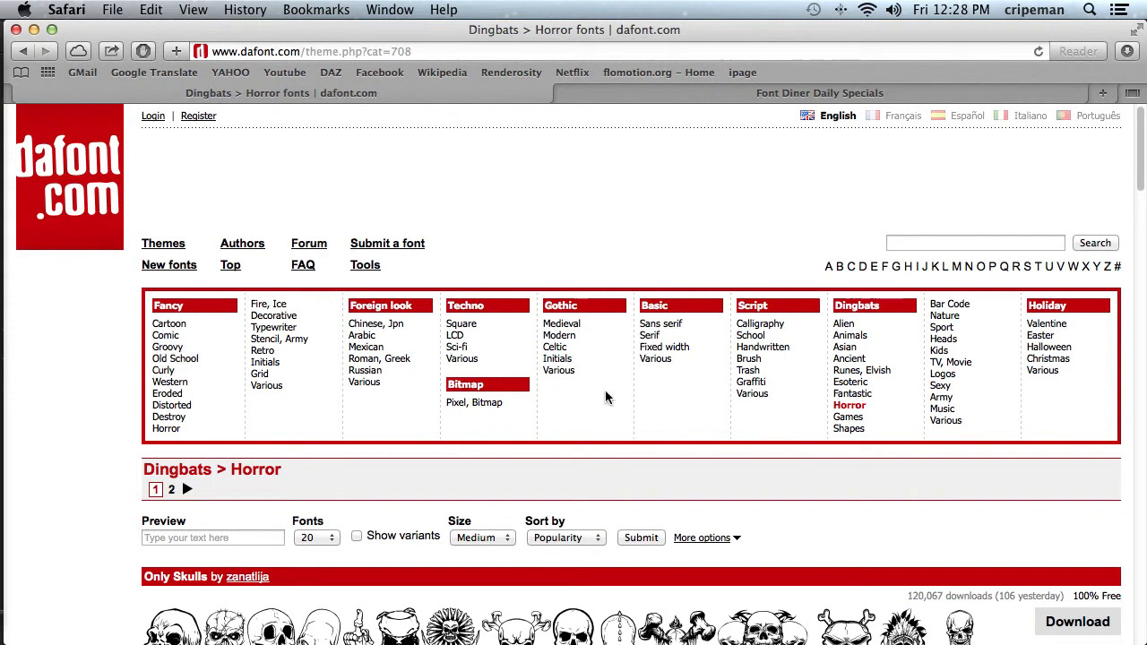
scroll(1140, 157, down, 5)
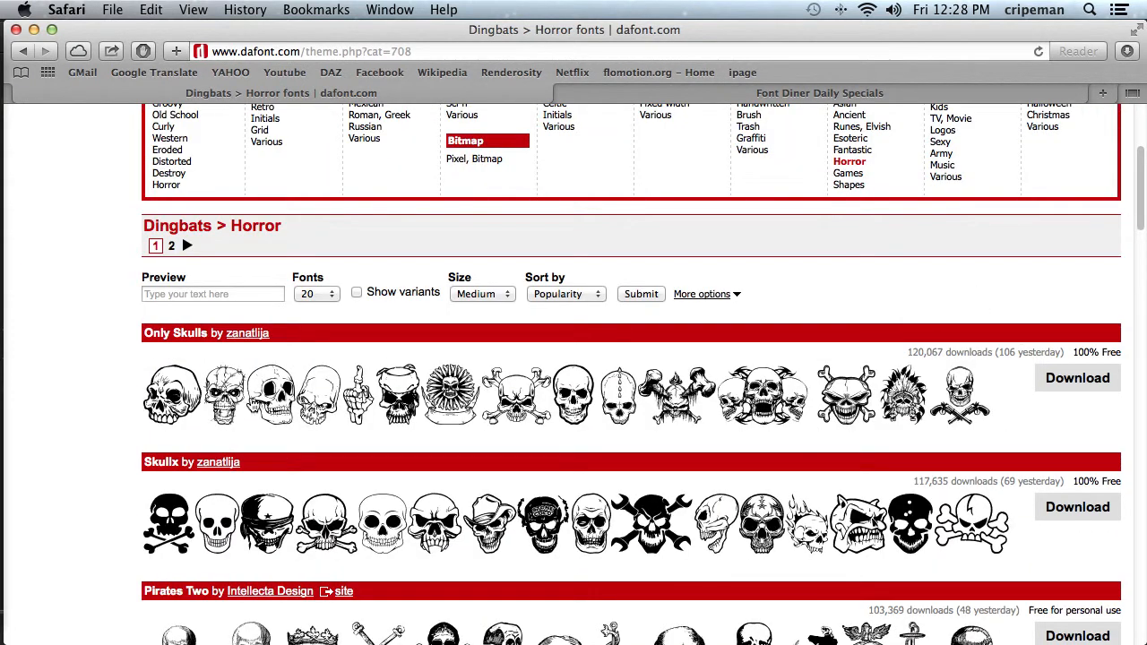
- Switch back to Carrara, set the text object's font to only skulls and replace its text with "a"
key(cmd+Tab)
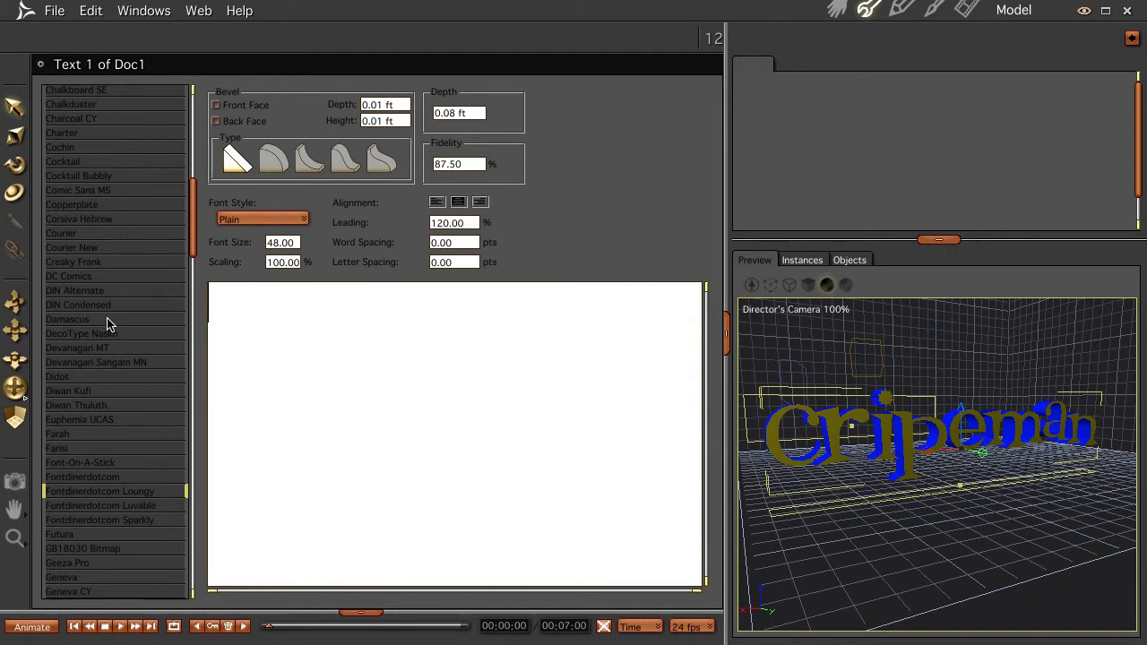
drag(191, 240, 187, 583)
click(95, 594)
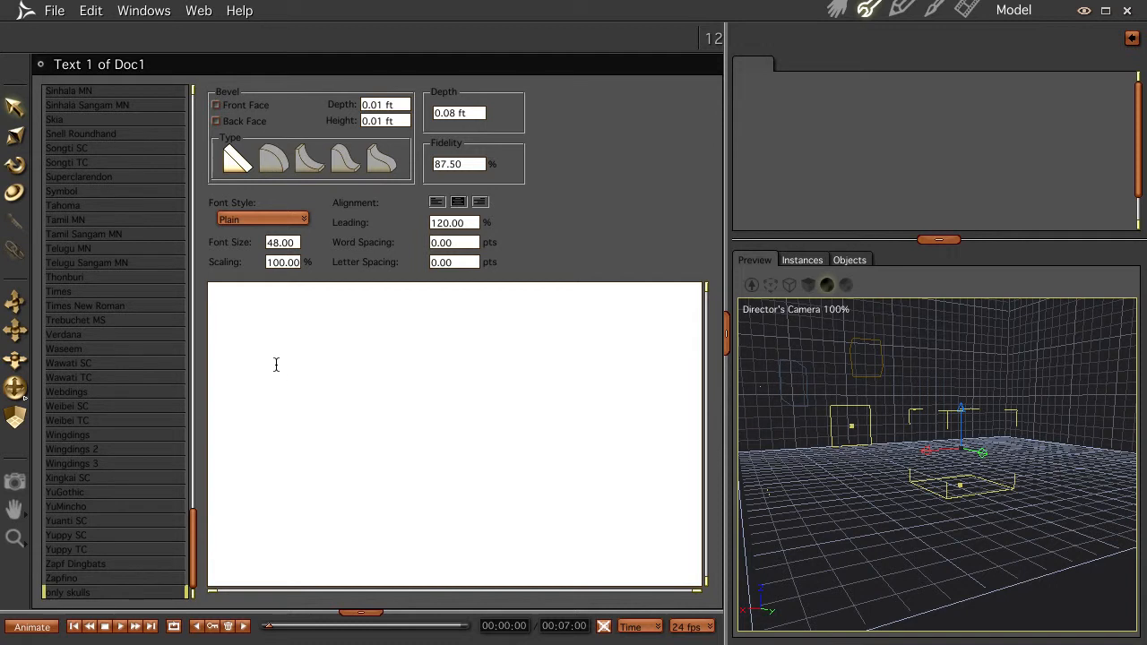
text(a)
click(839, 10)
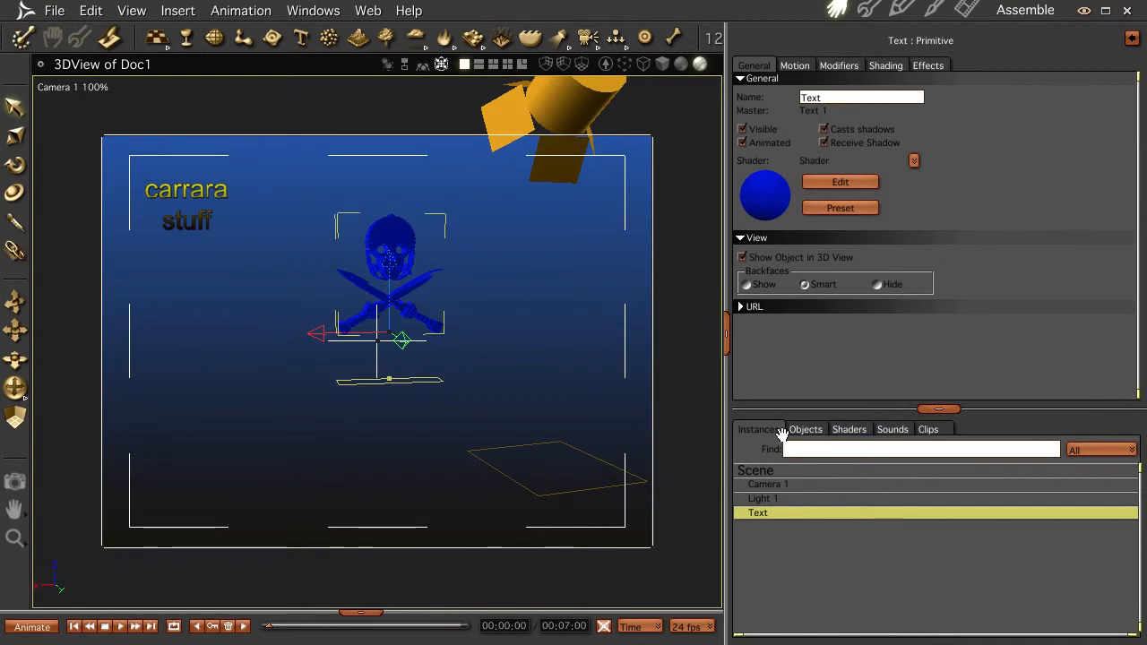
double_click(761, 514)
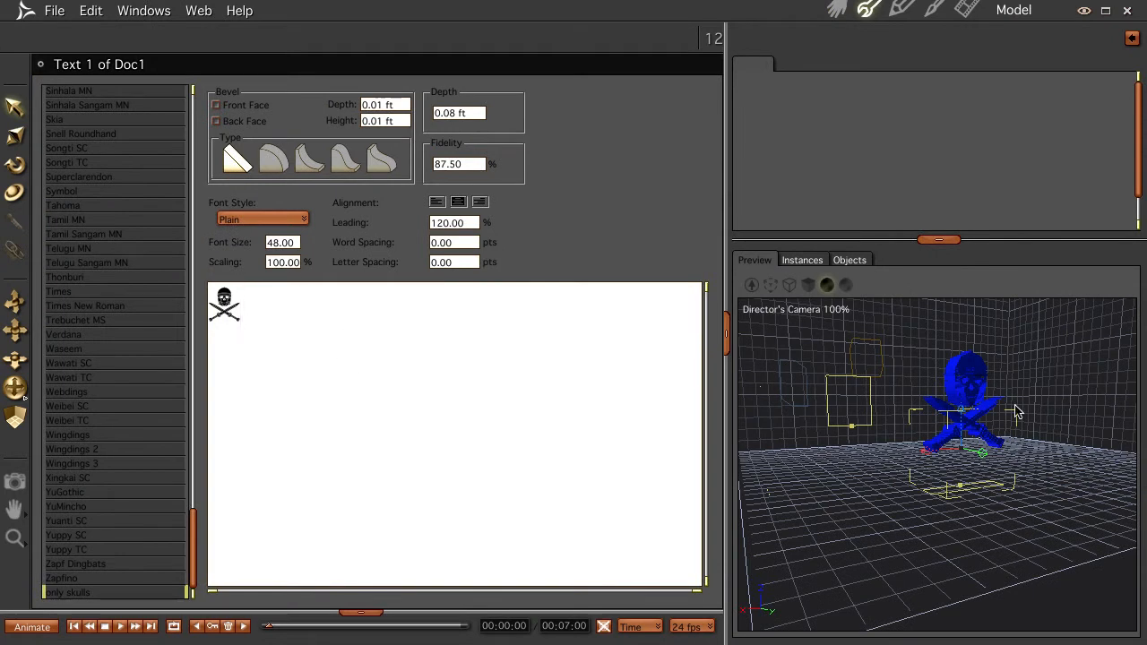
click(836, 11)
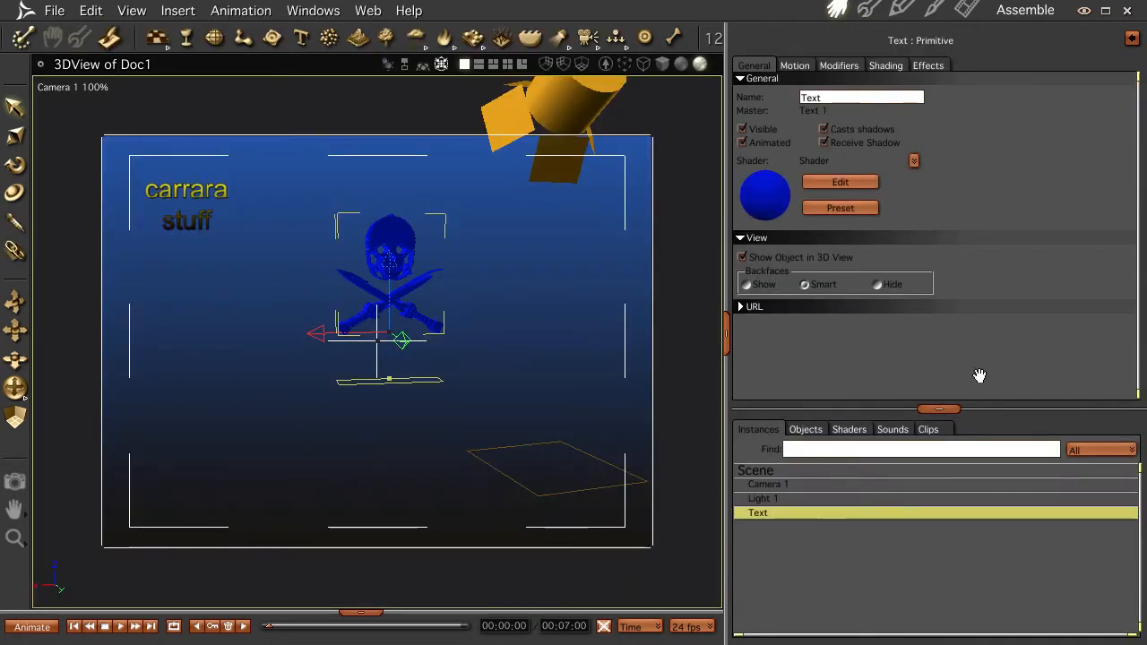
- Apply the yellow Default shader to the skull's front face and frame the skull closely in the camera view
click(849, 429)
drag(763, 463, 395, 230)
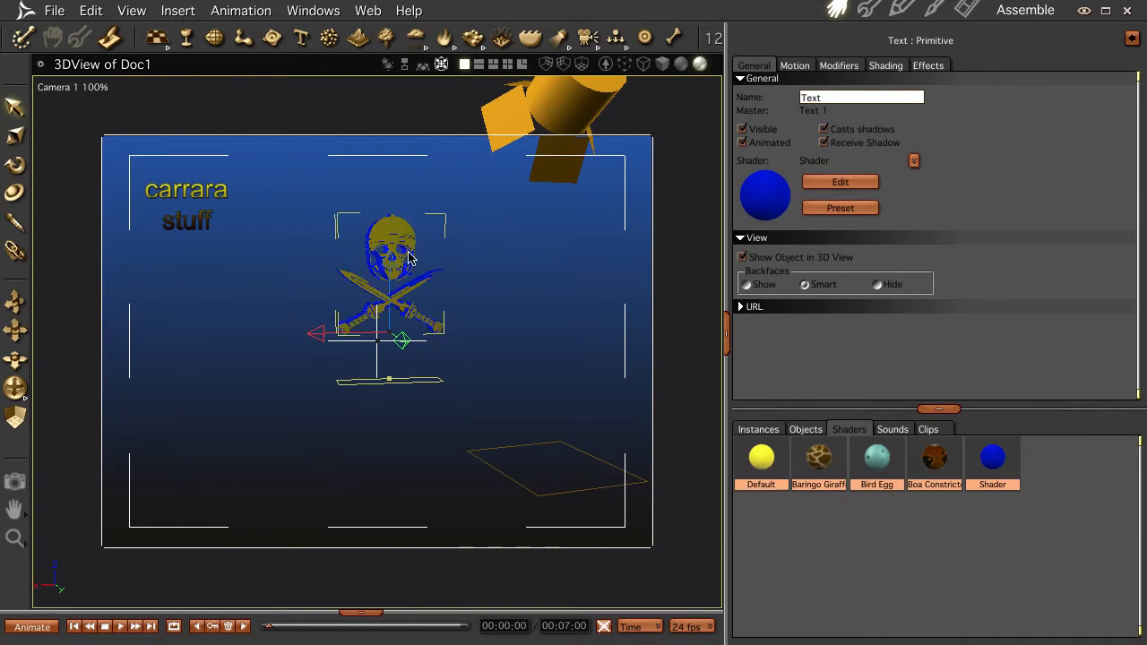
key(0)
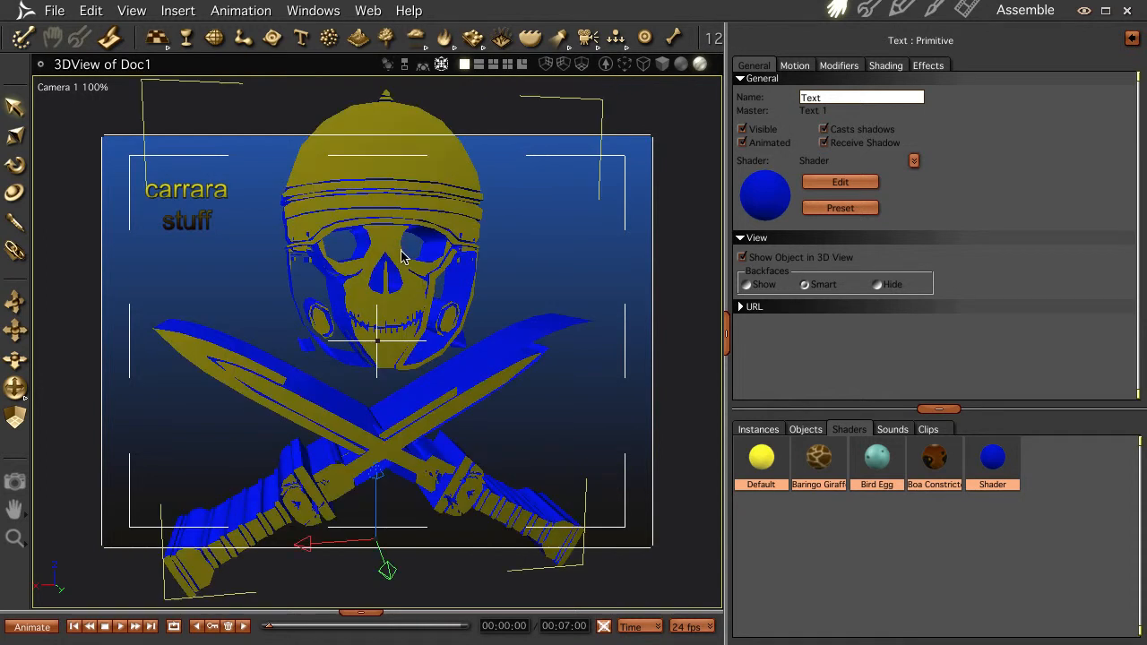
mouse_move(433, 309)
mouse_down()
mouse_move(576, 317)
mouse_move(473, 302)
mouse_move(401, 258)
mouse_move(475, 282)
mouse_move(462, 304)
mouse_move(425, 309)
mouse_up()
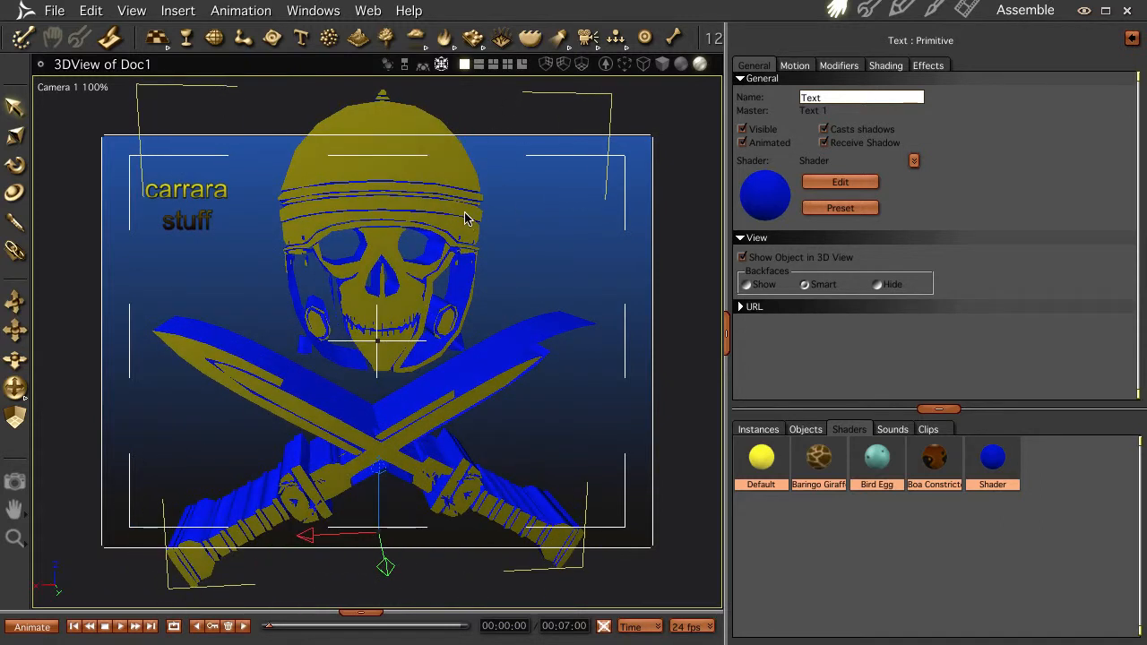
- Replace the text object's character with "x" in the only skulls font to produce a different skull
middle_drag(474, 209, 456, 235)
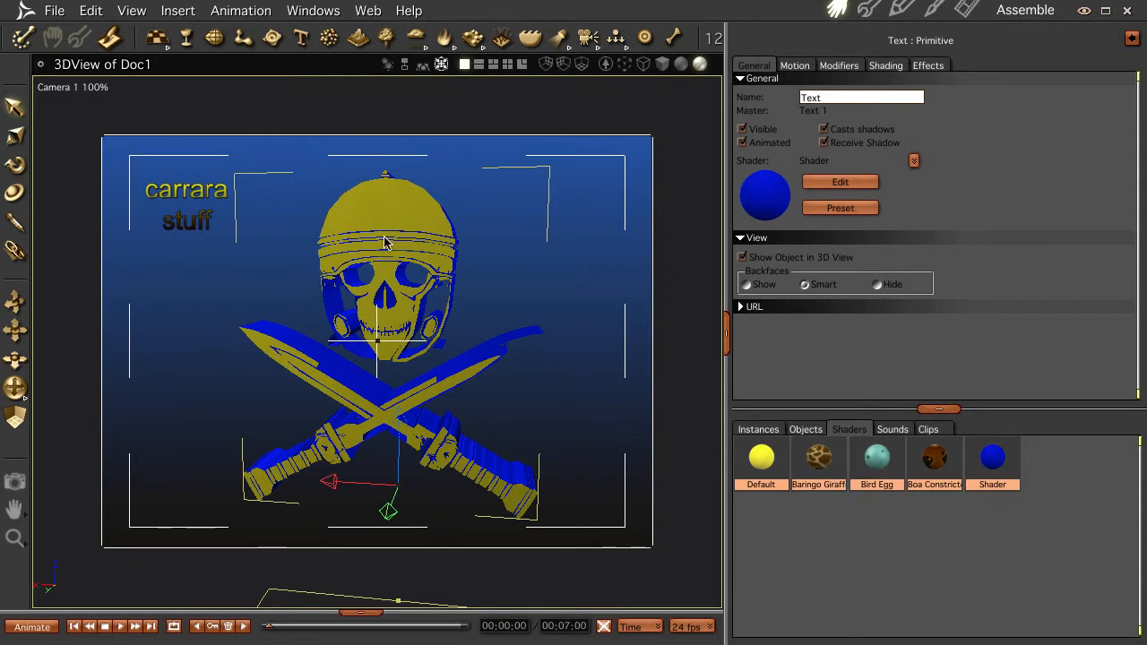
mouse_move(488, 328)
mouse_down()
mouse_move(412, 324)
mouse_move(540, 320)
mouse_move(515, 324)
mouse_up()
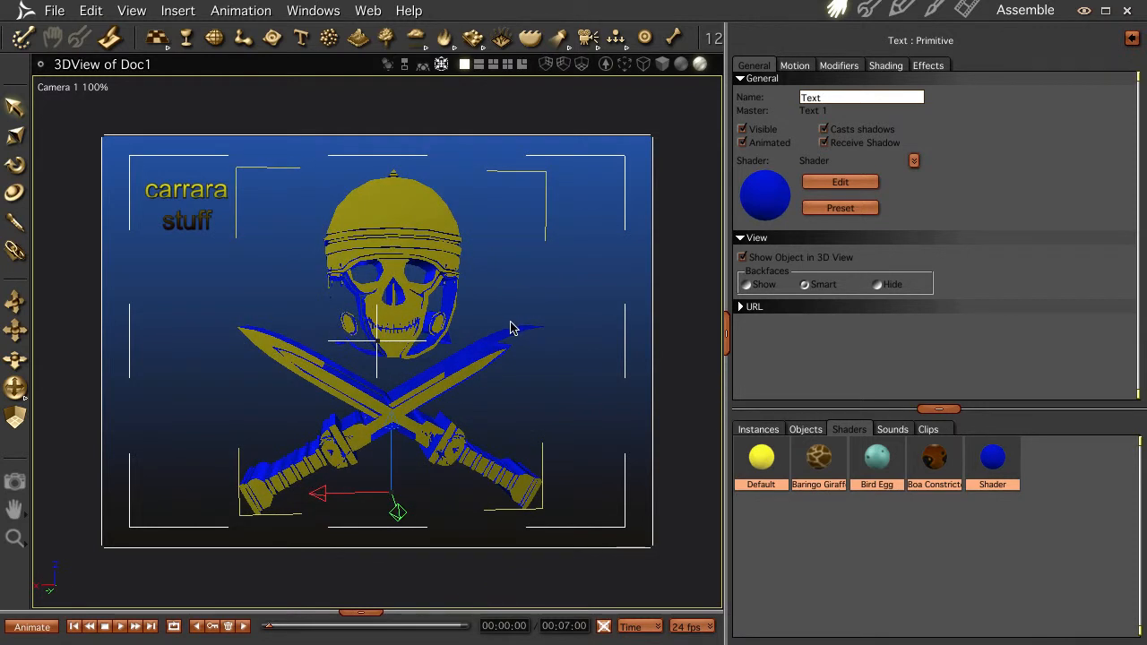
mouse_move(555, 336)
mouse_down()
mouse_move(502, 341)
mouse_move(560, 350)
mouse_up()
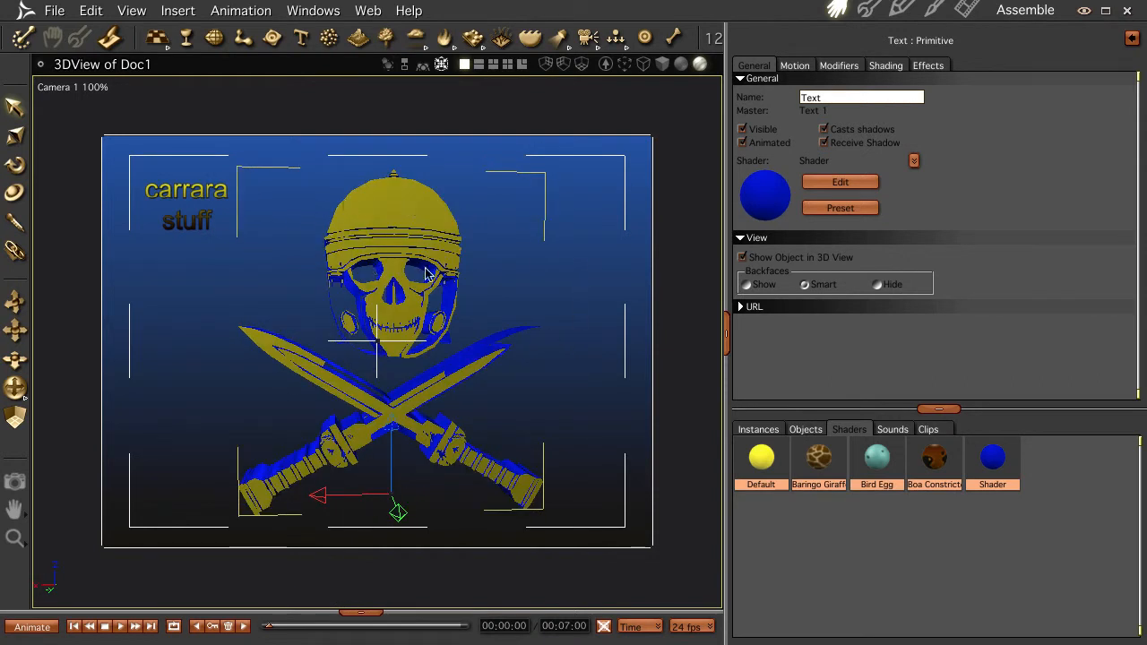
drag(508, 352, 388, 307)
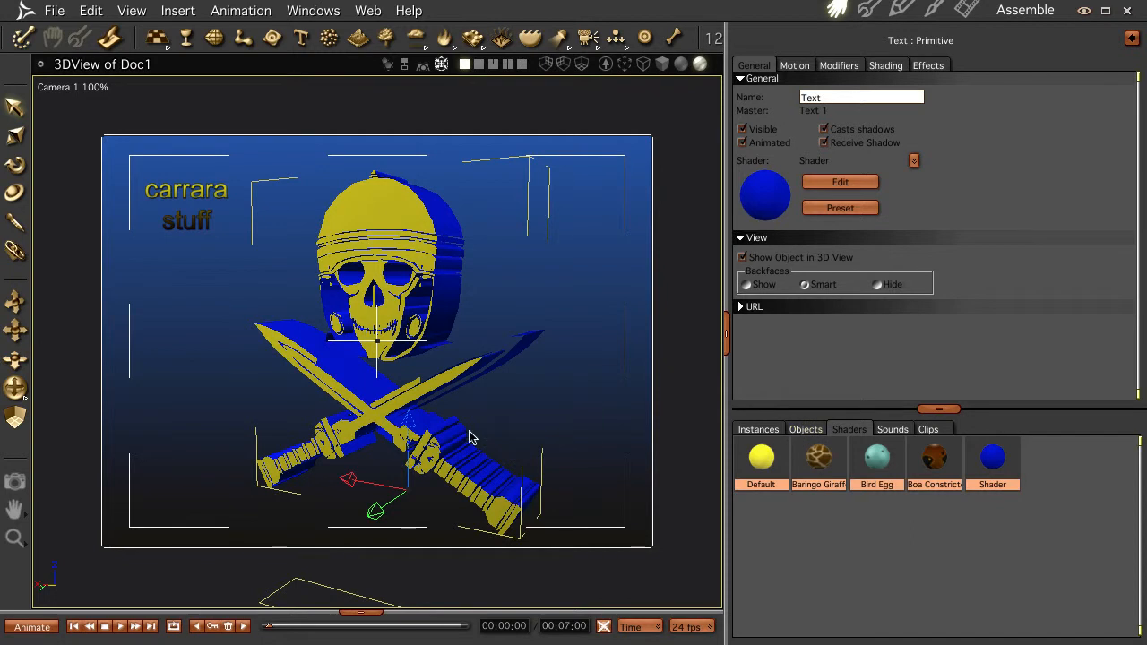
click(768, 435)
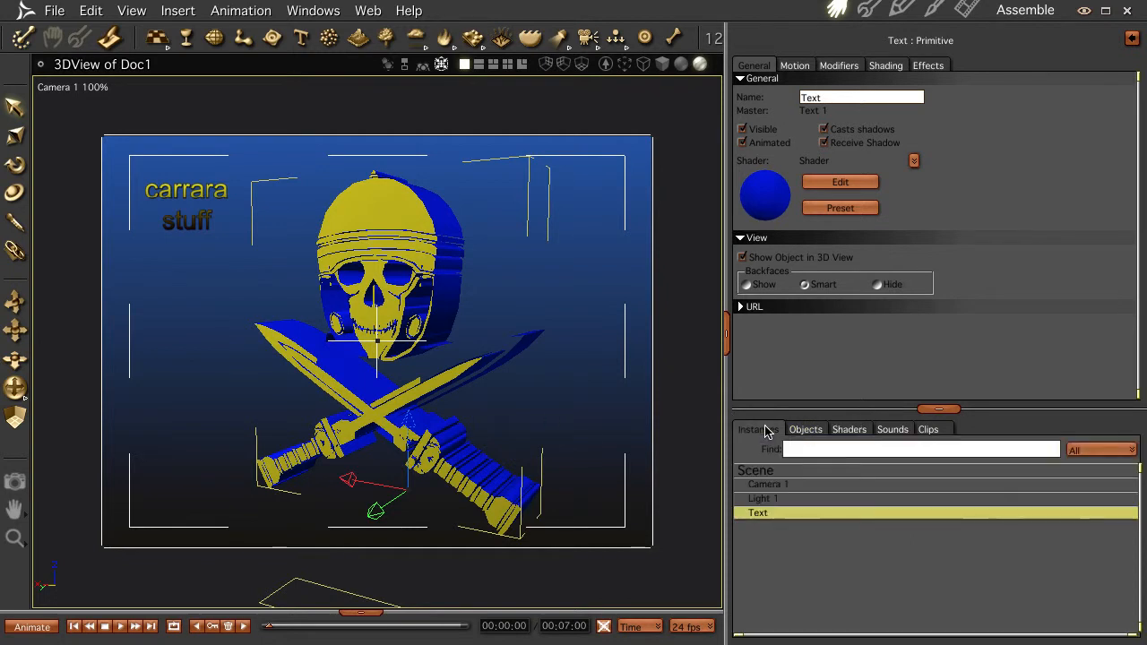
double_click(760, 514)
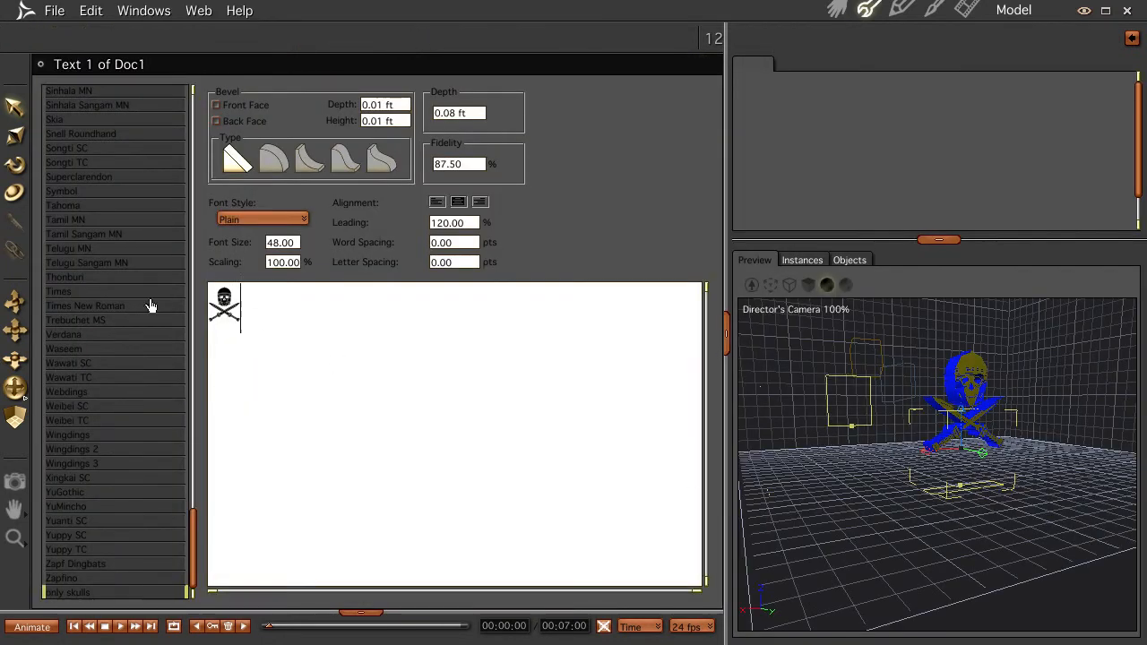
key(ctrl+a)
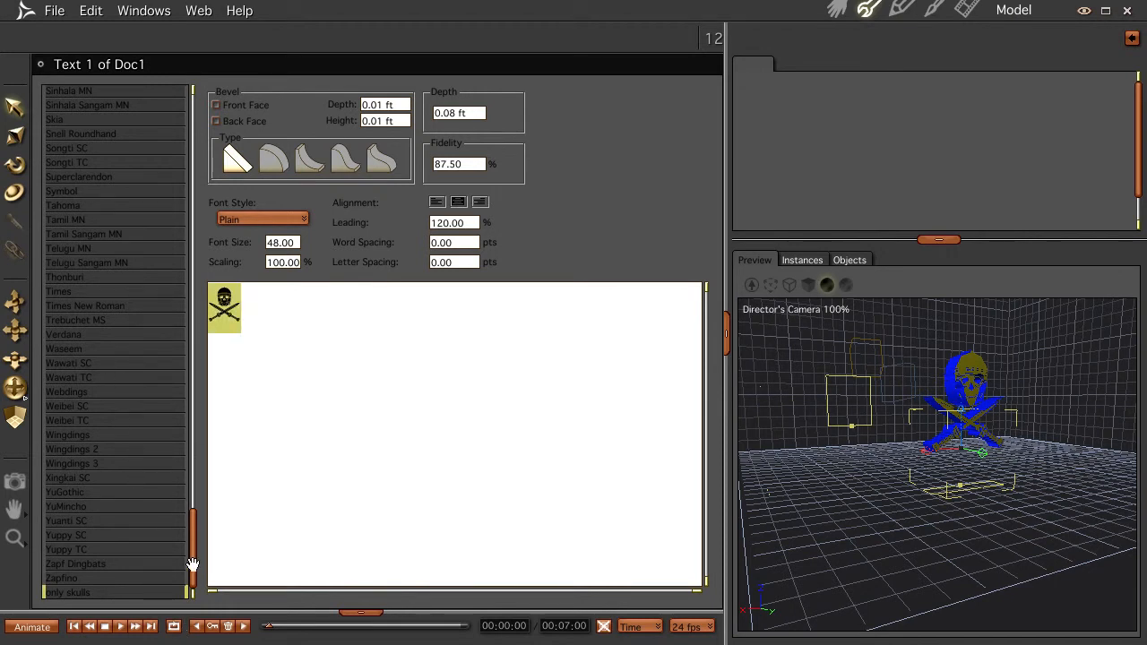
click(271, 342)
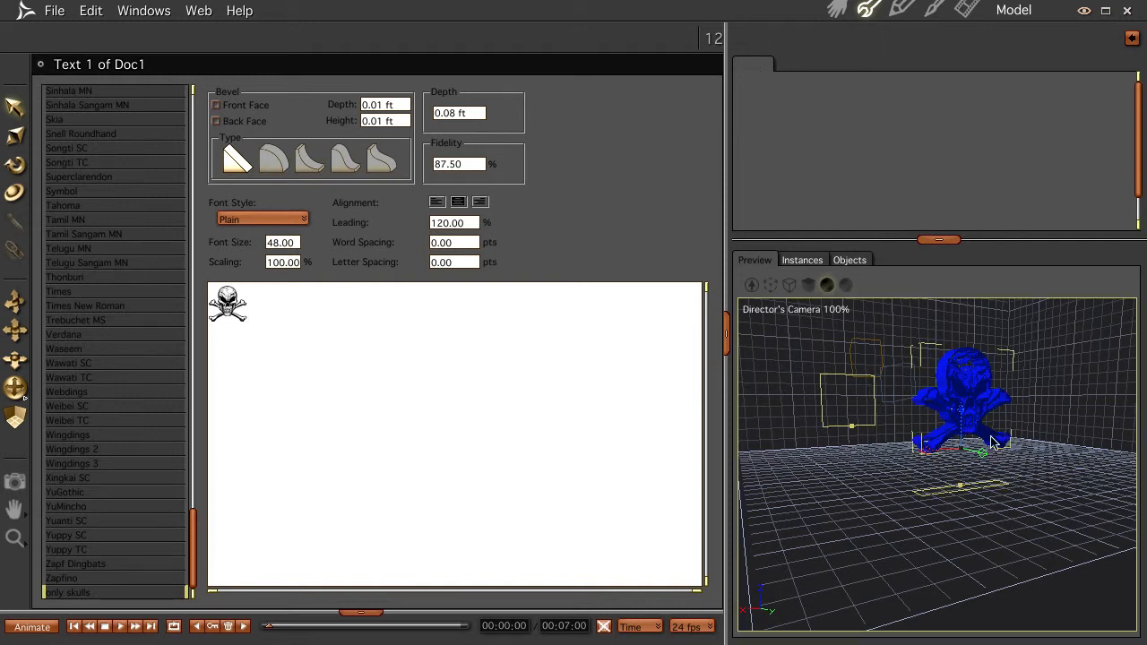
click(834, 11)
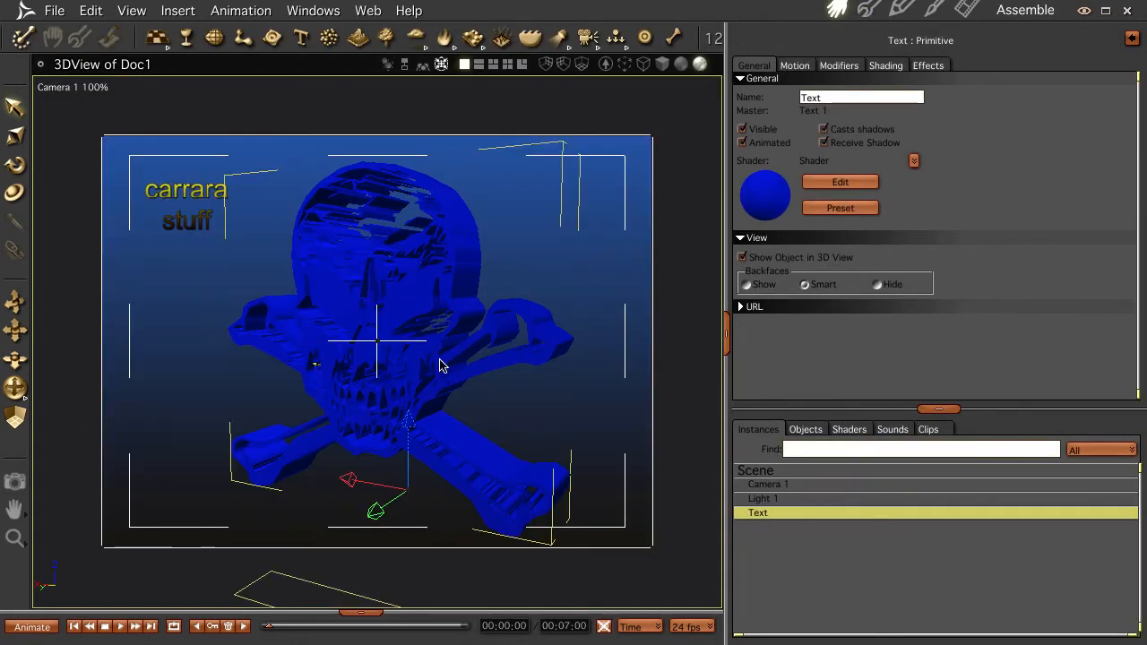
- Apply the yellow Default shader to the new skull's front face and render the scene
drag(376, 304, 430, 317)
click(839, 431)
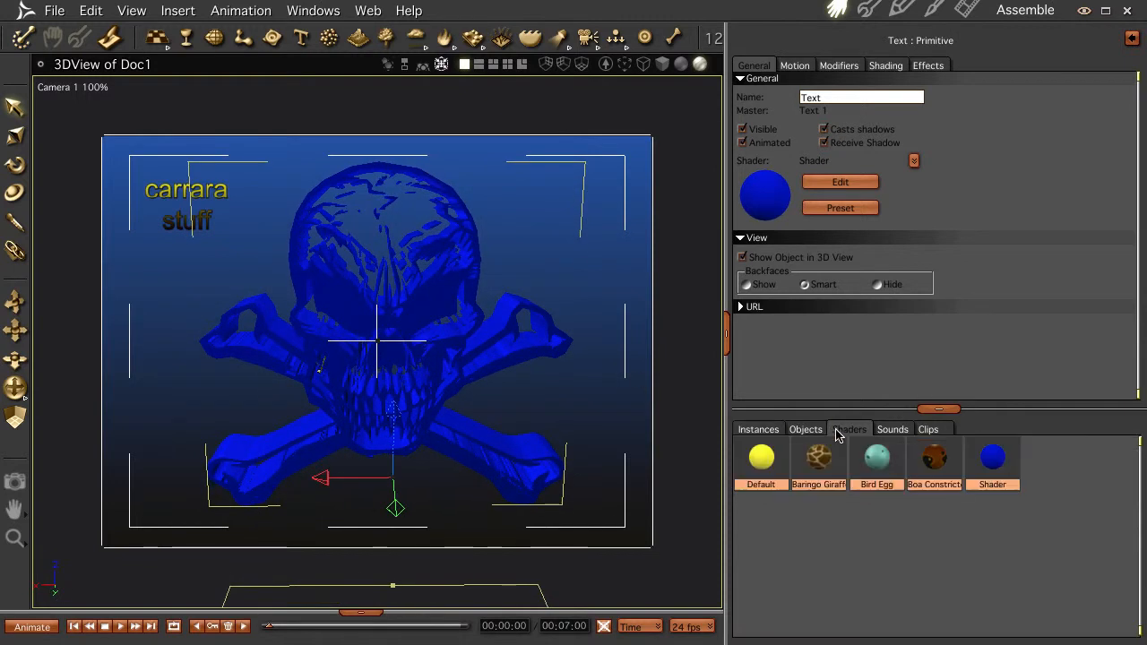
drag(762, 464, 429, 319)
drag(543, 418, 505, 393)
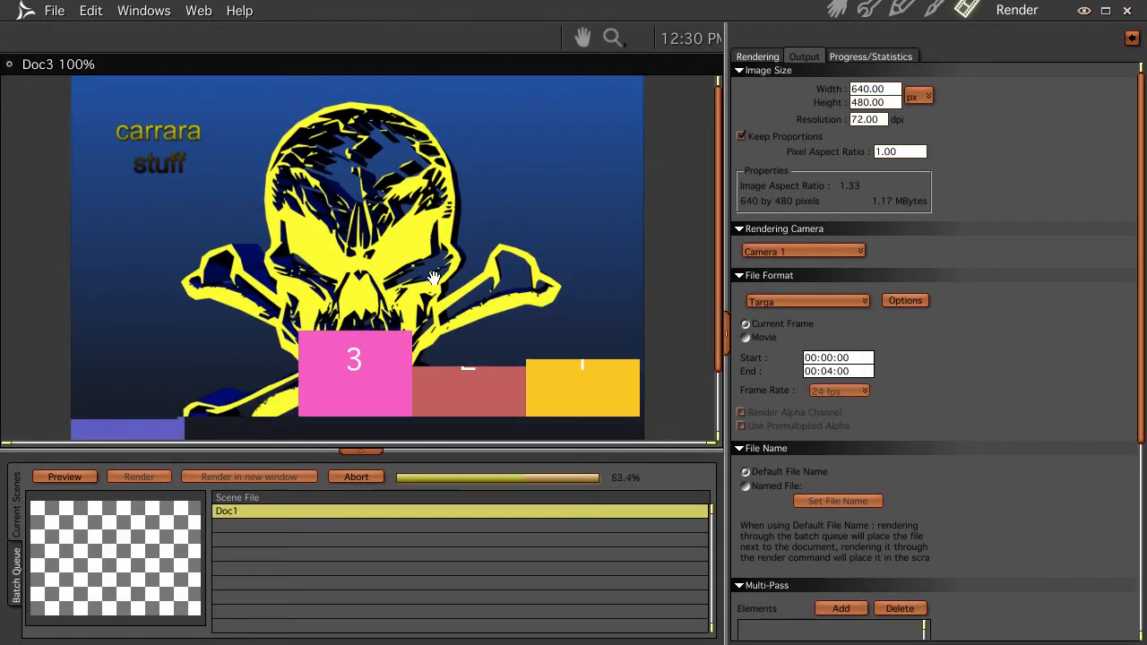
click(837, 11)
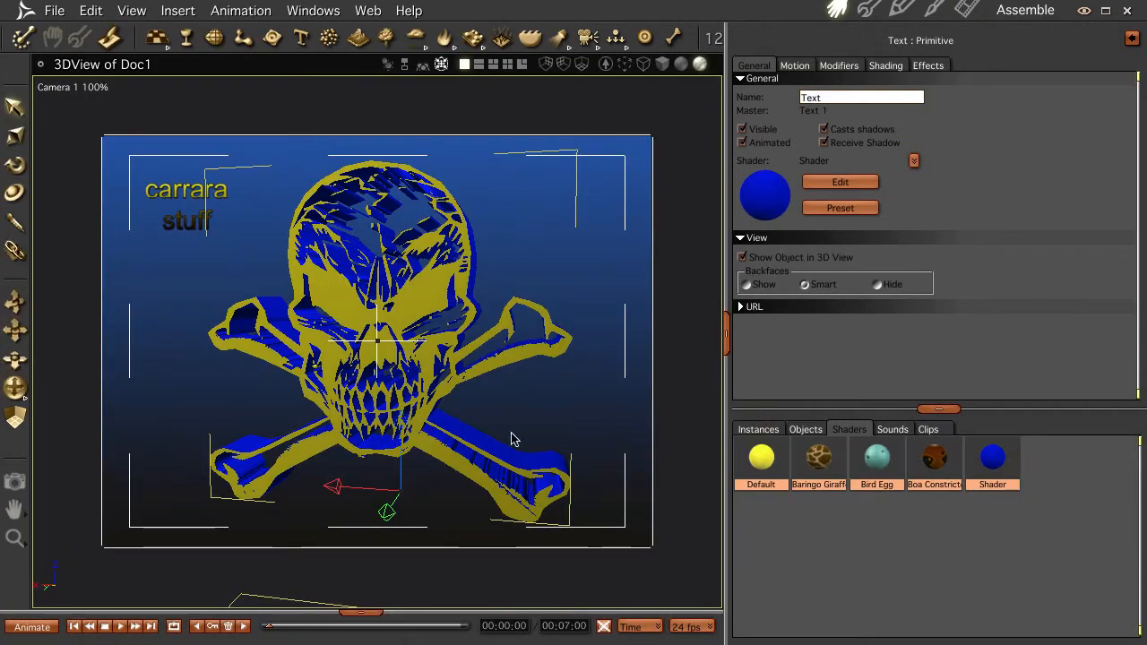
- Set the text object's font to Fontdinerdotcom Loungy
click(754, 430)
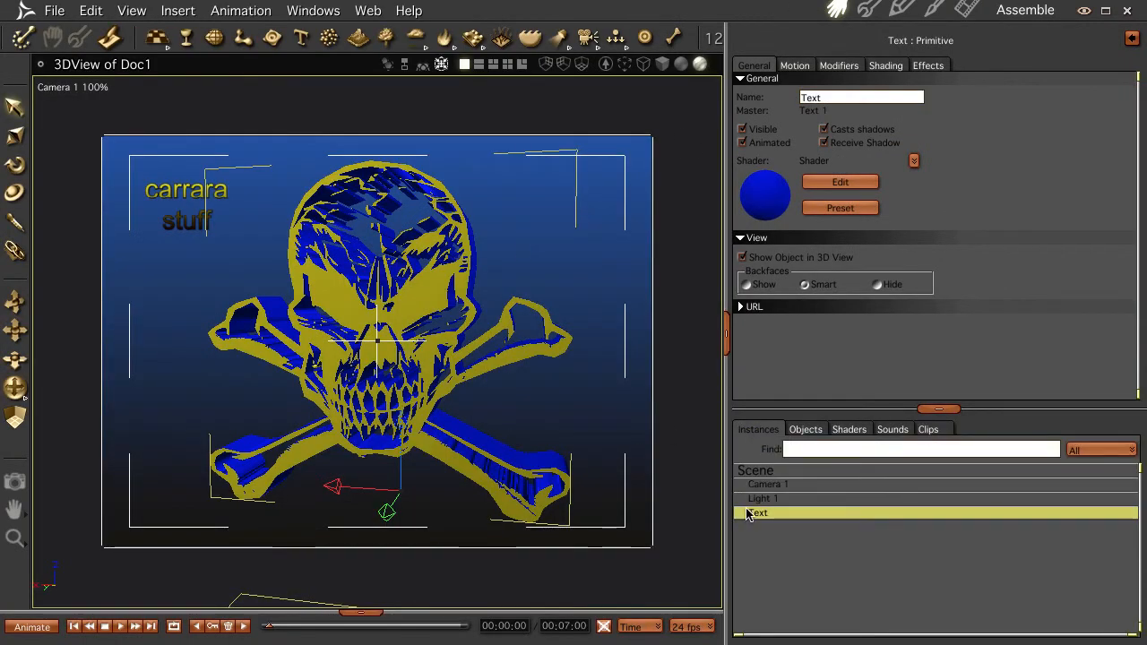
click(748, 512)
double_click(761, 514)
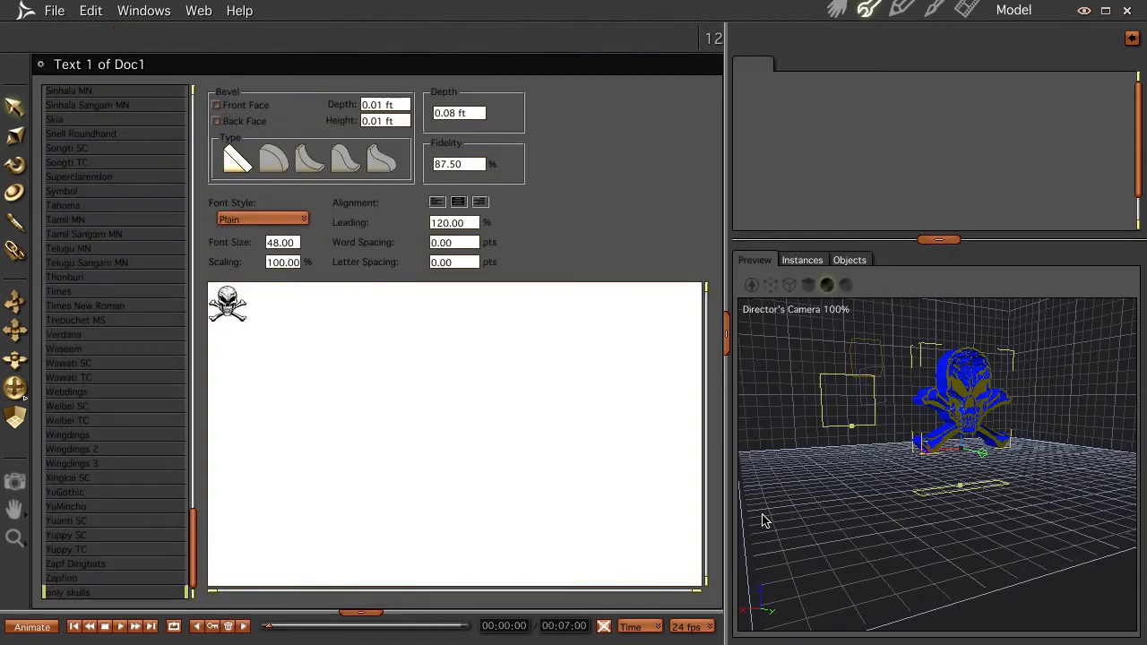
drag(289, 307, 167, 307)
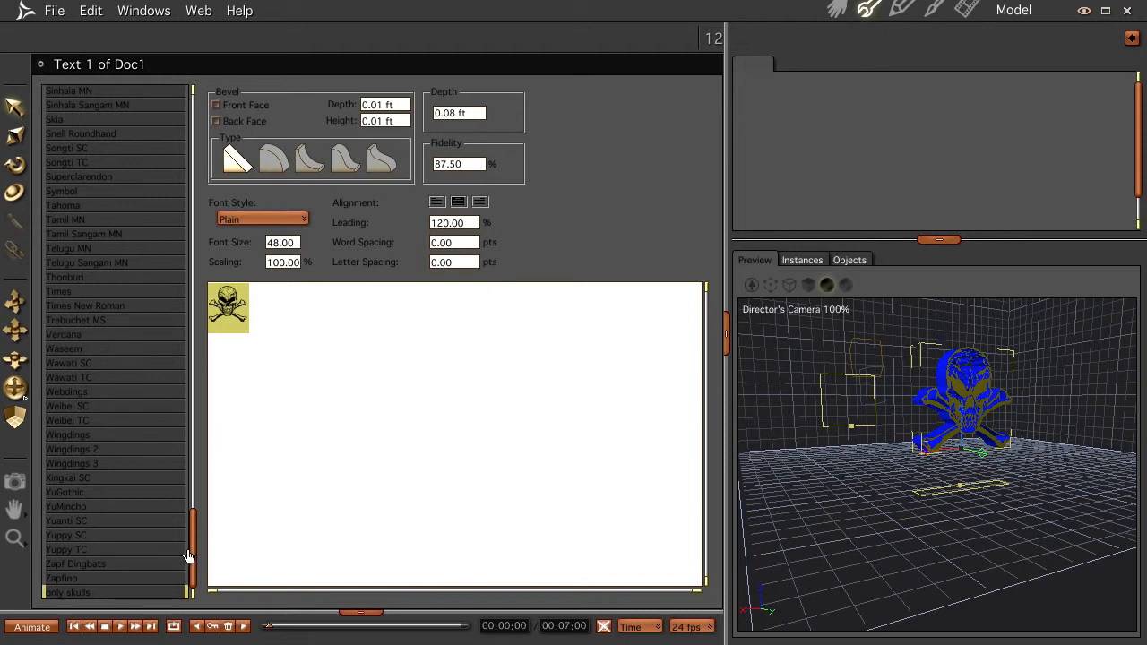
drag(191, 556, 171, 257)
click(152, 296)
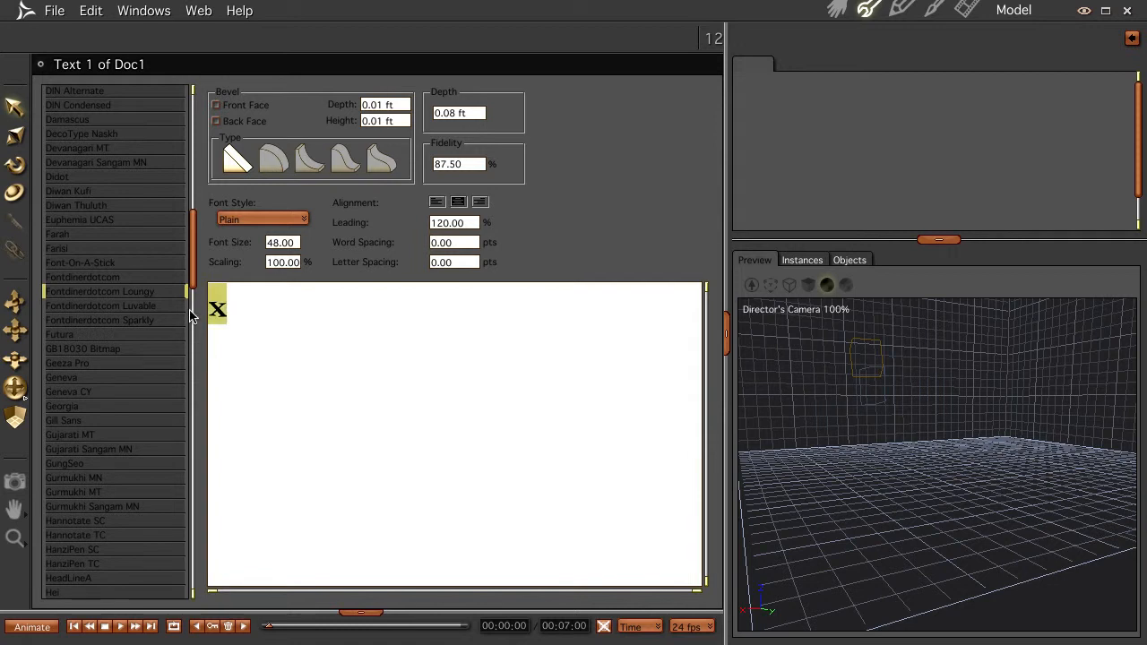
- Try to replace the text object's character with "cripeman" and return to the scene assembly
text(cripeman)
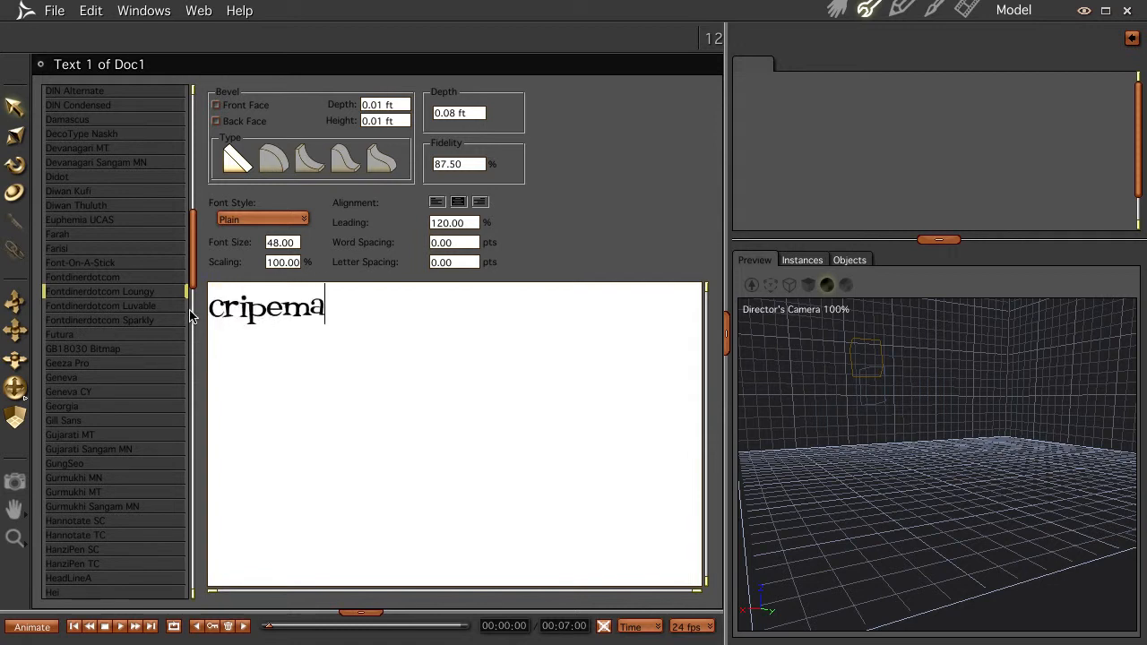
double_click(311, 311)
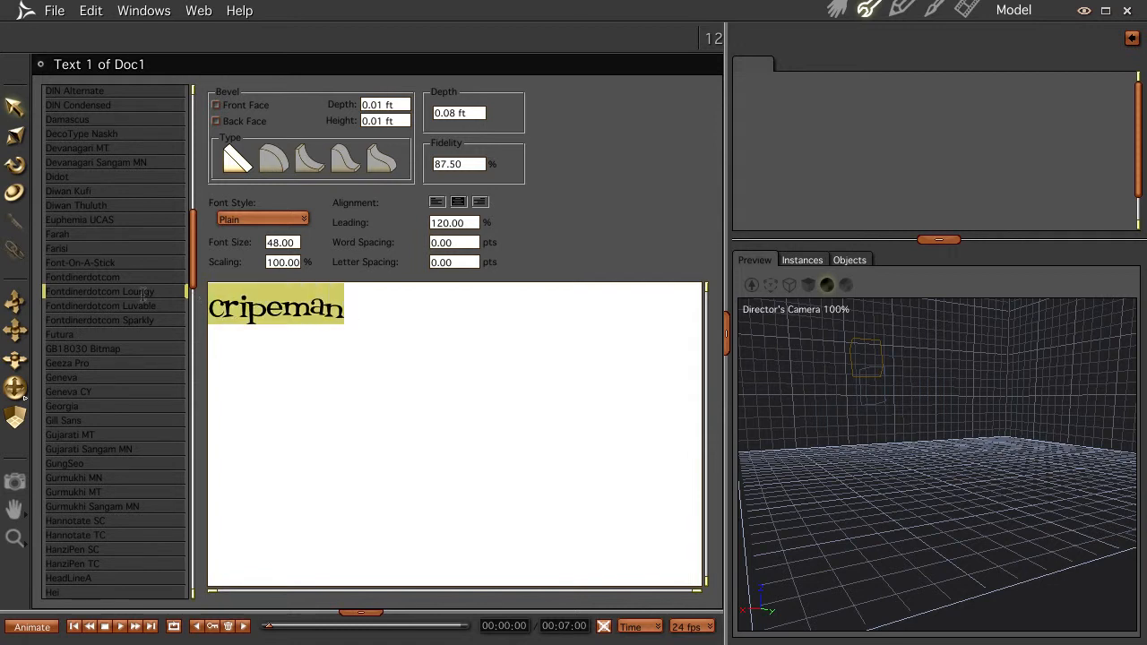
click(834, 10)
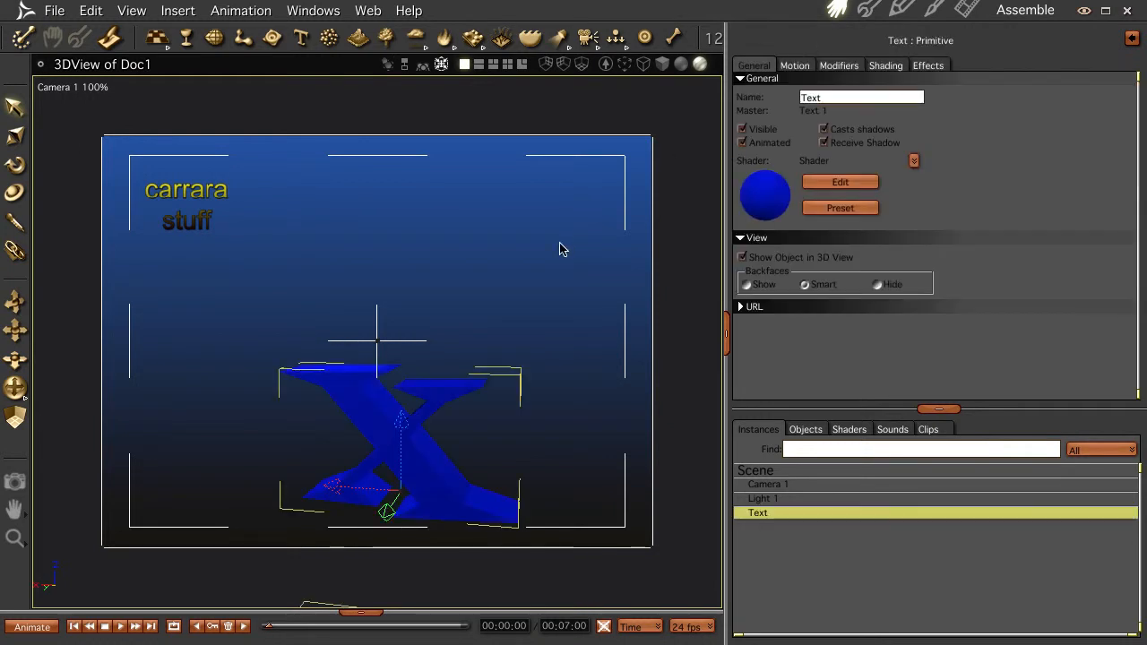
- Reopen the text object, replace its "x" with "cripeman" and return to the scene assembly
double_click(753, 515)
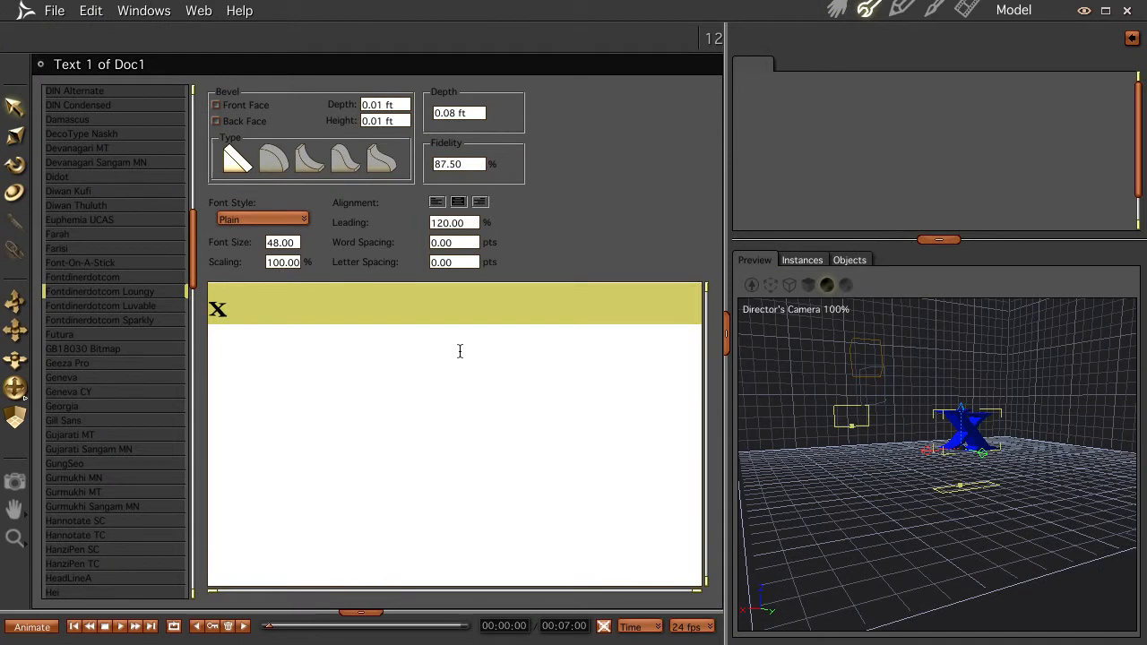
text(cripeman)
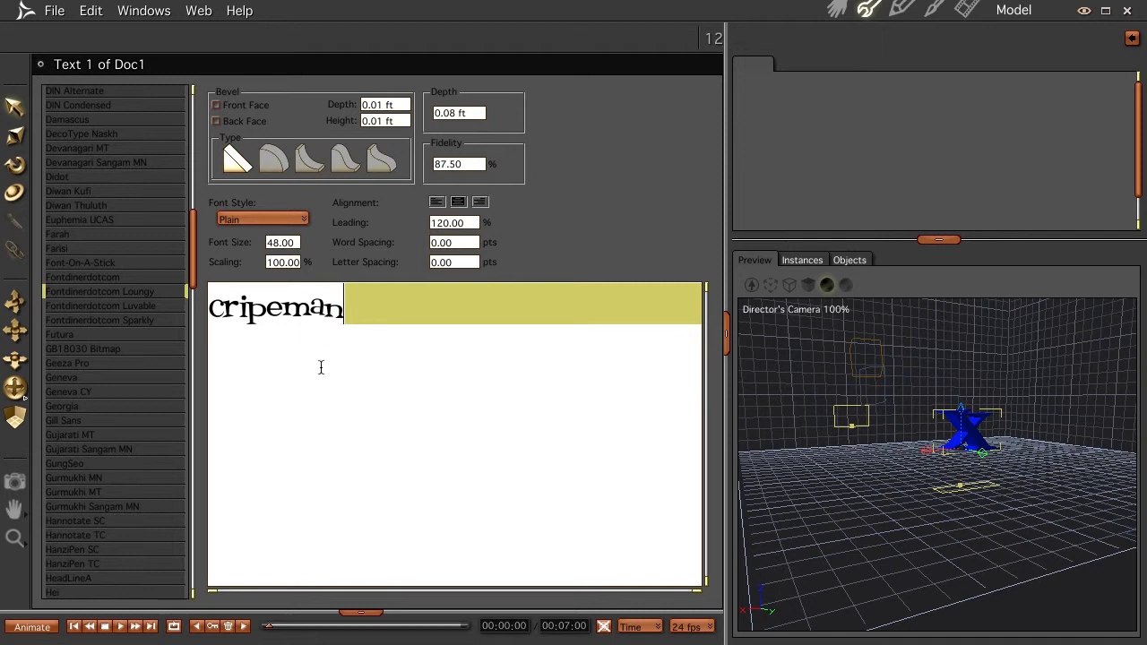
click(835, 9)
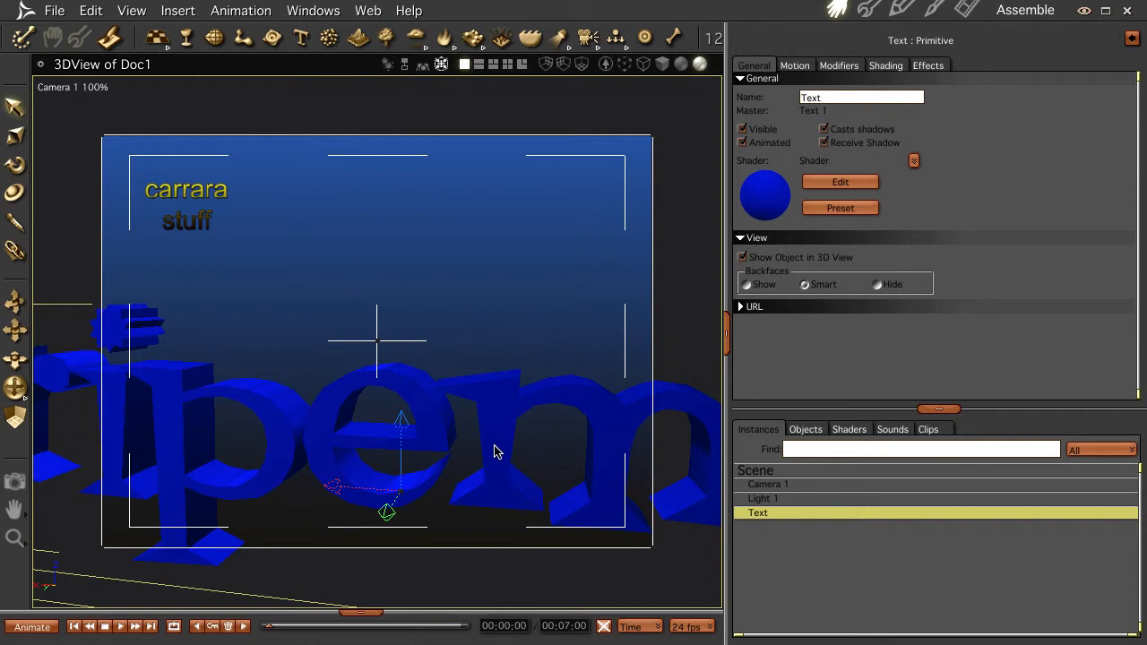
- Frame the whole word in the camera view, render the scene and look at the Rendering settings
scroll(494, 450, down, 3)
middle_drag(409, 461, 459, 443)
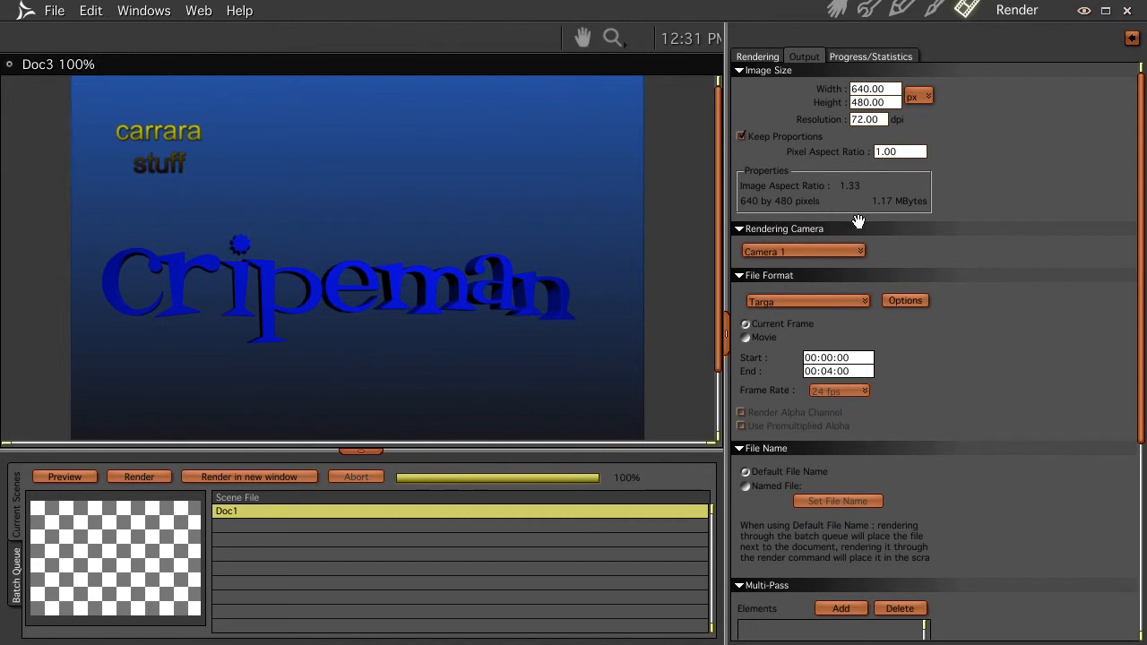
click(746, 59)
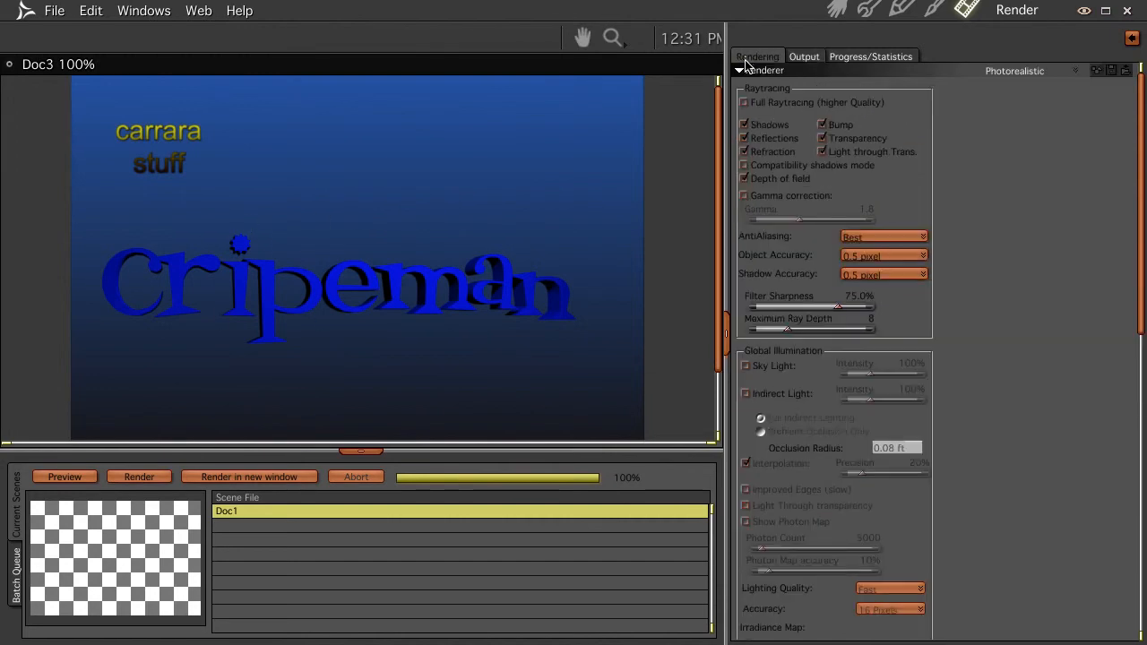
click(835, 10)
- Apply the yellow Default shader to the front of the word, render it and enlarge the render view
click(847, 430)
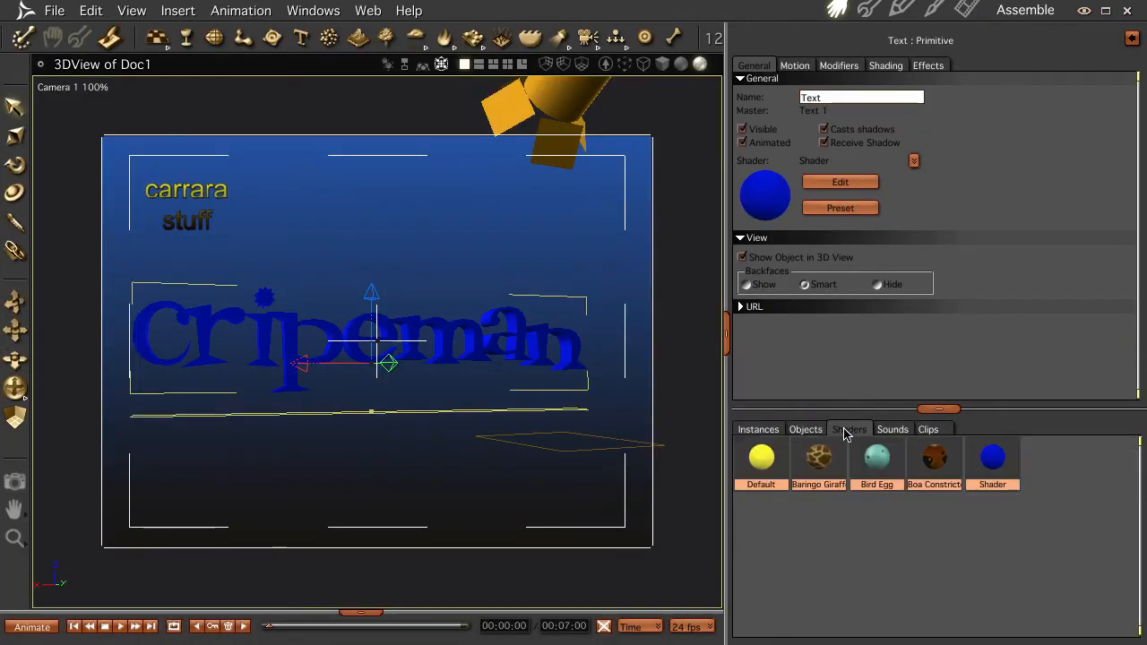
drag(753, 459, 577, 349)
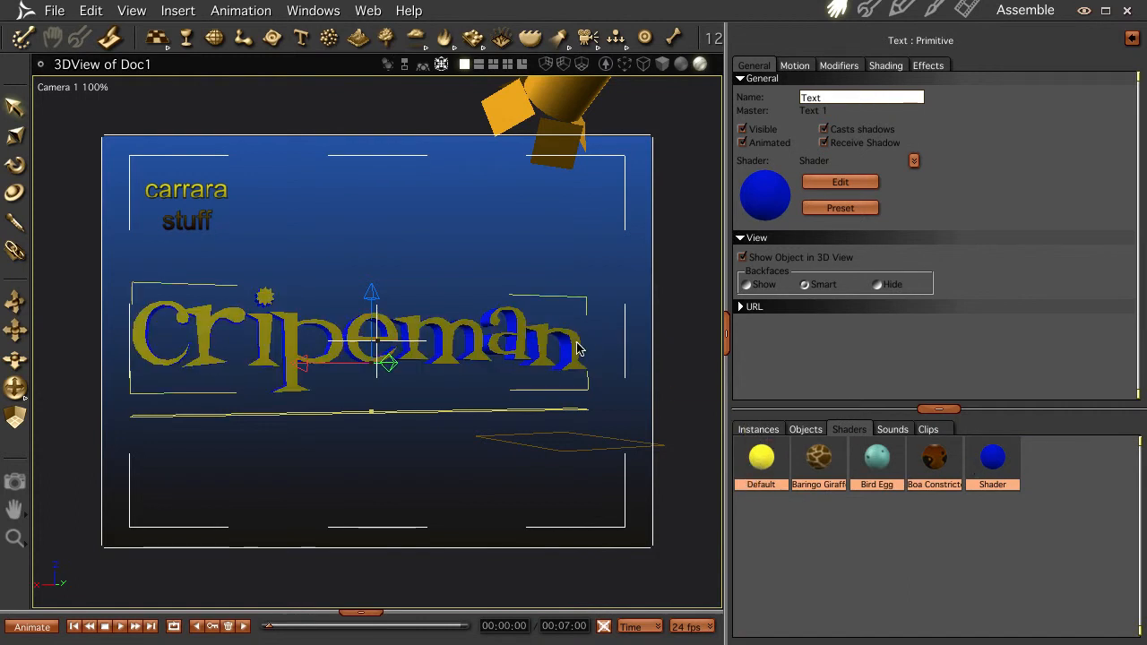
key(ctrl+r)
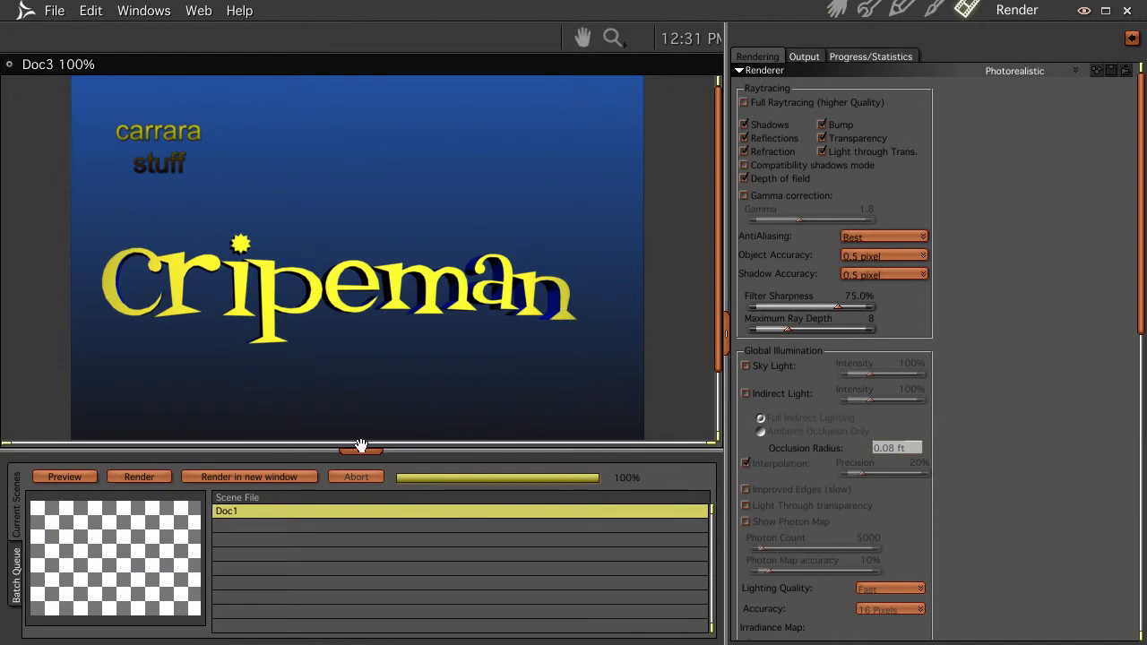
click(363, 451)
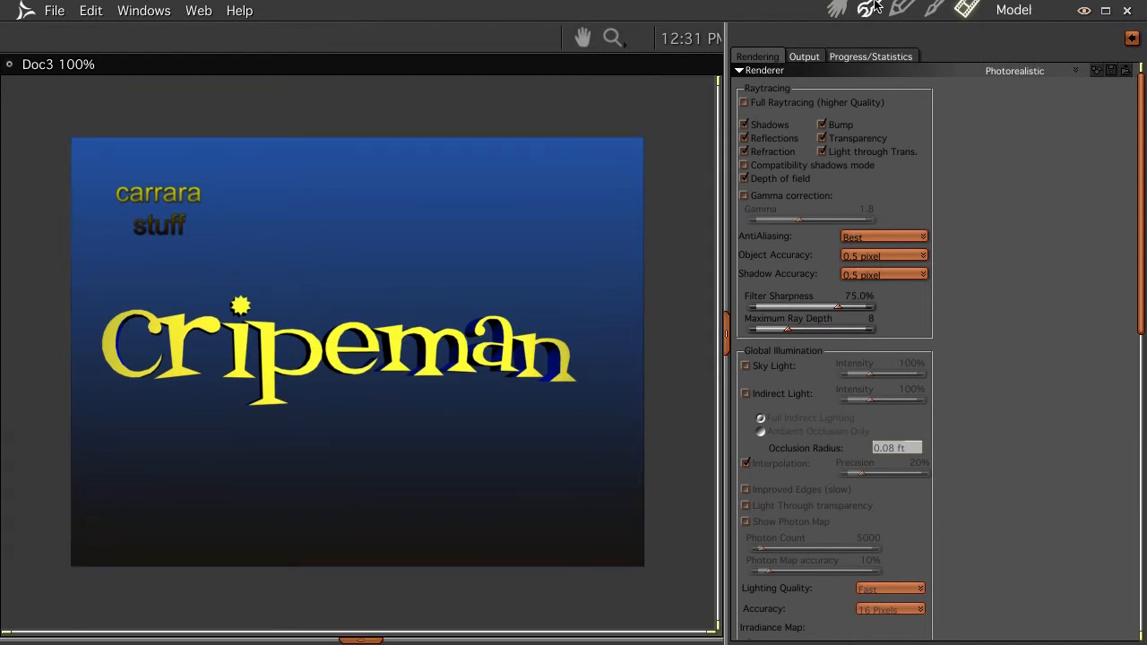
click(835, 10)
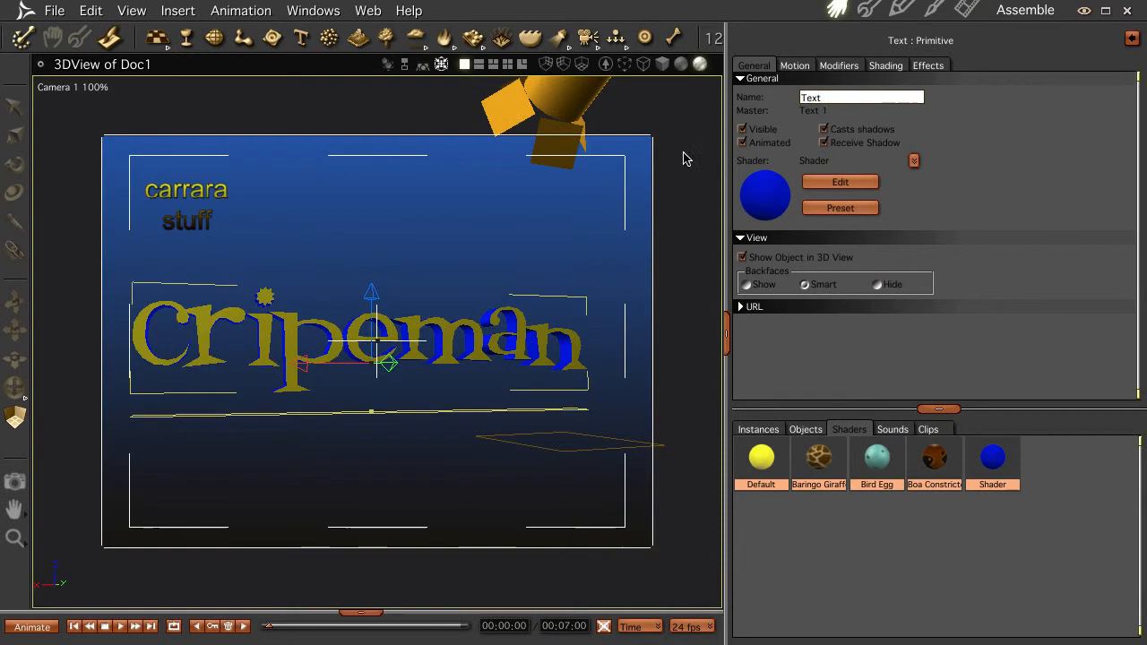
- Turn on the Front Face bevel for the text object and render the word from a slightly angled camera view
click(760, 429)
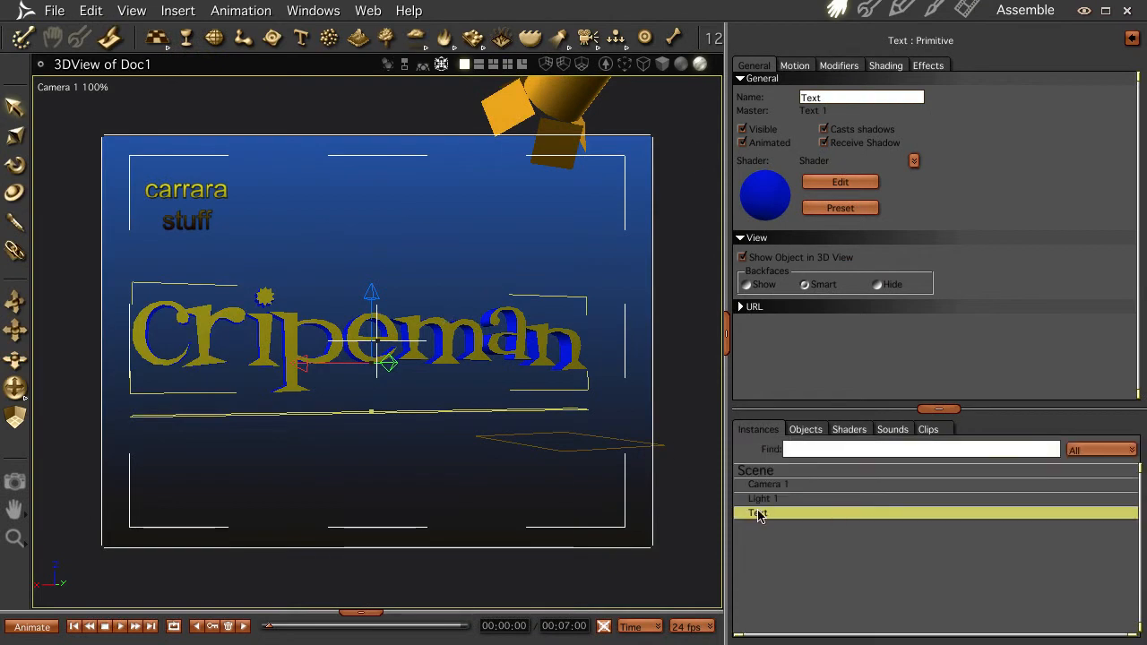
double_click(757, 514)
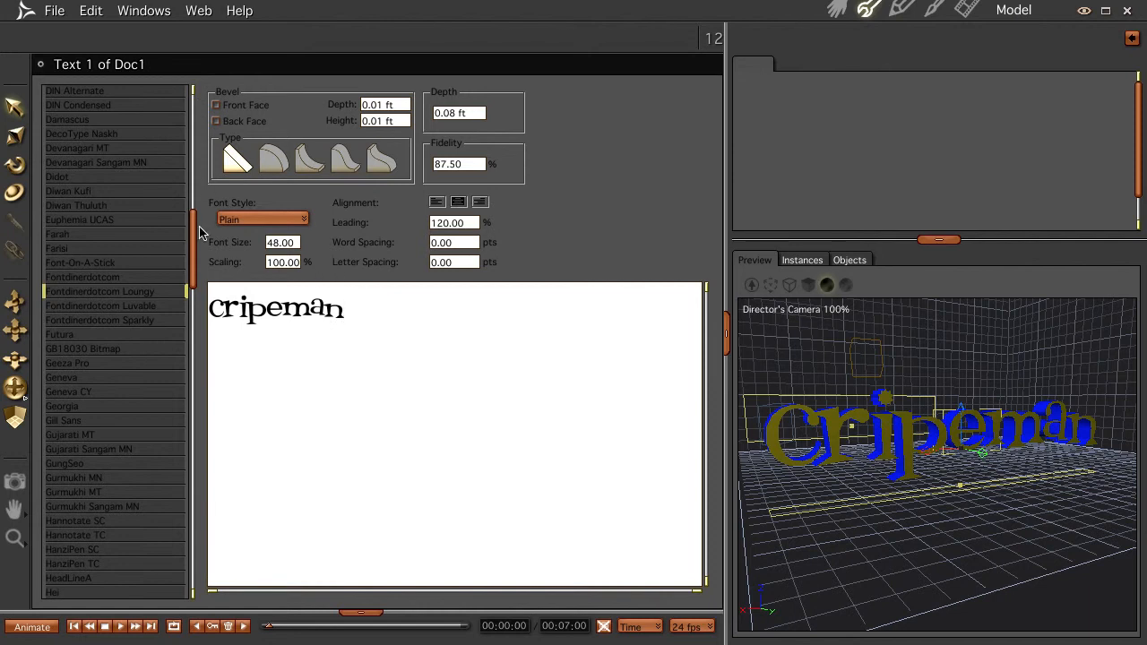
drag(192, 240, 212, 136)
click(216, 105)
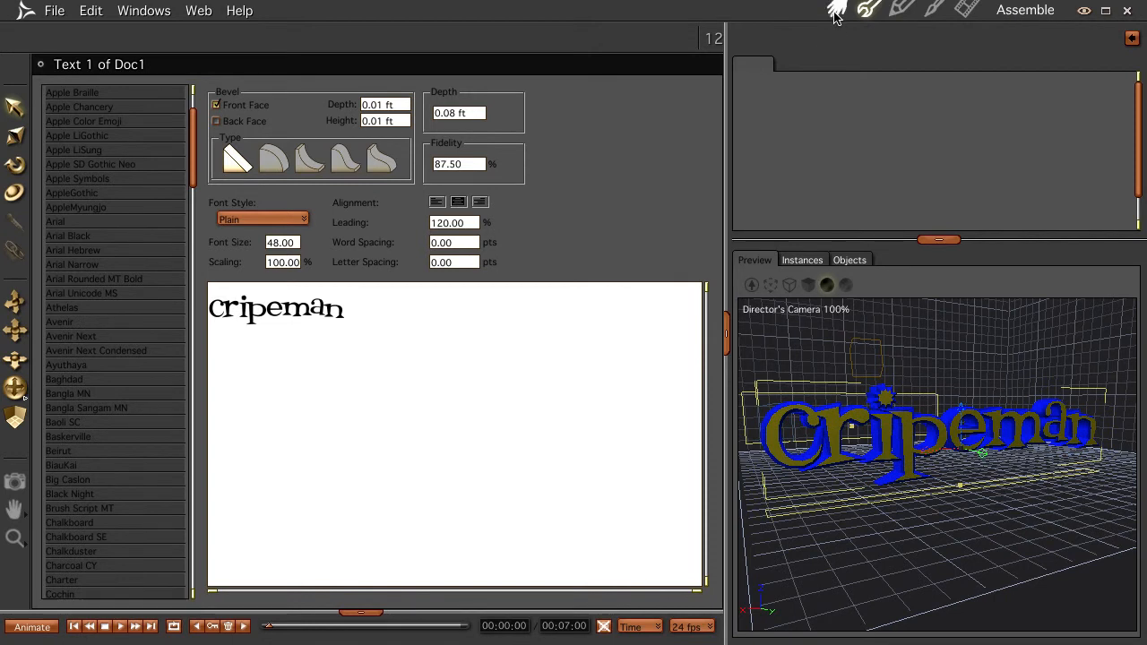
click(836, 10)
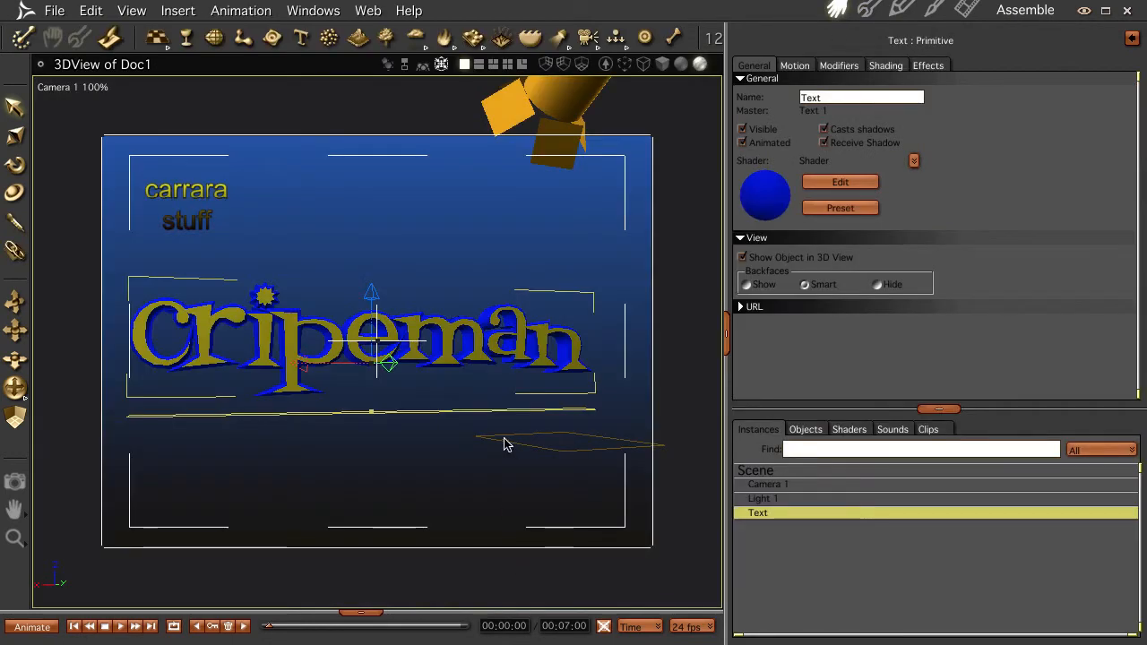
drag(495, 427, 523, 439)
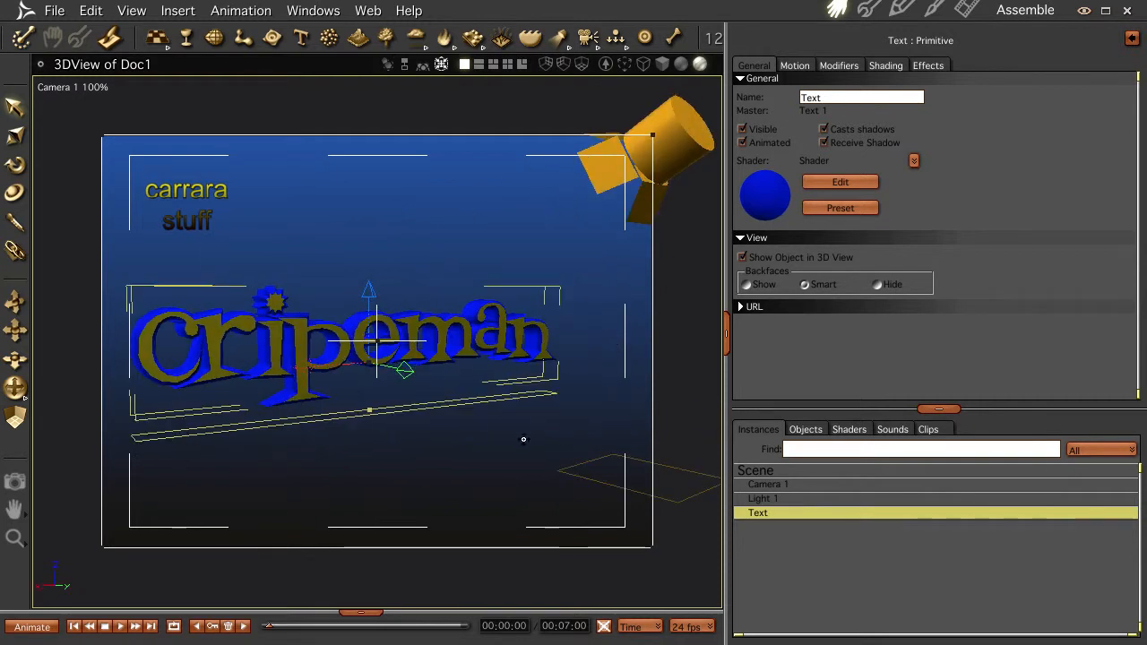
key(ctrl+r)
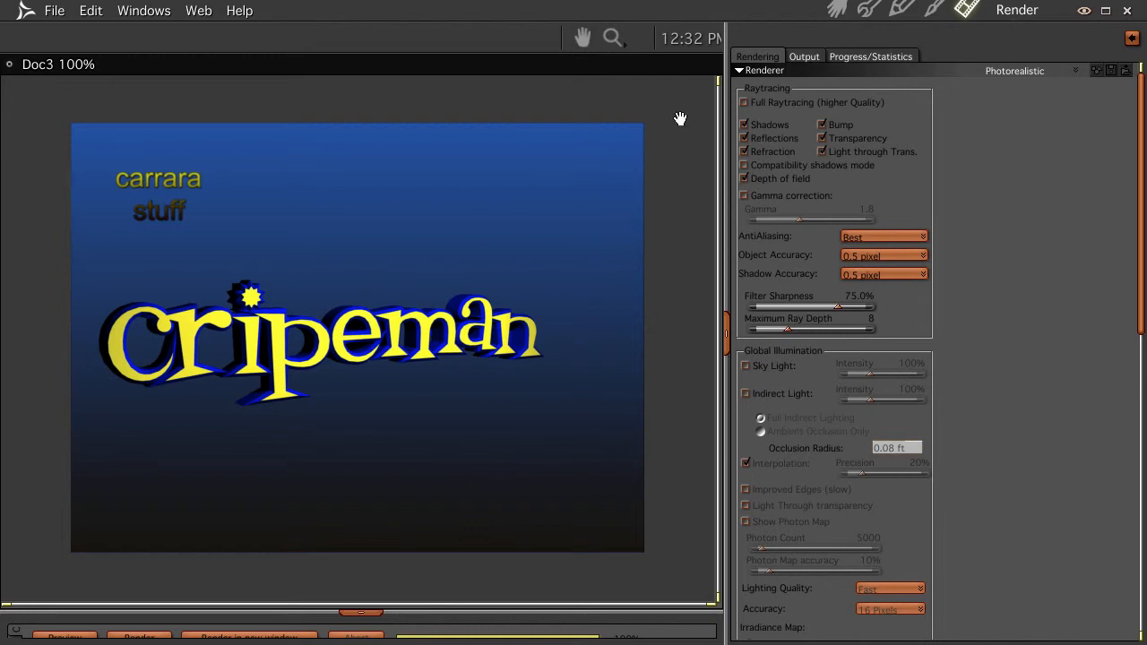
- Reopen the text object for editing and raise its bevel height to 0.05 ft
click(837, 10)
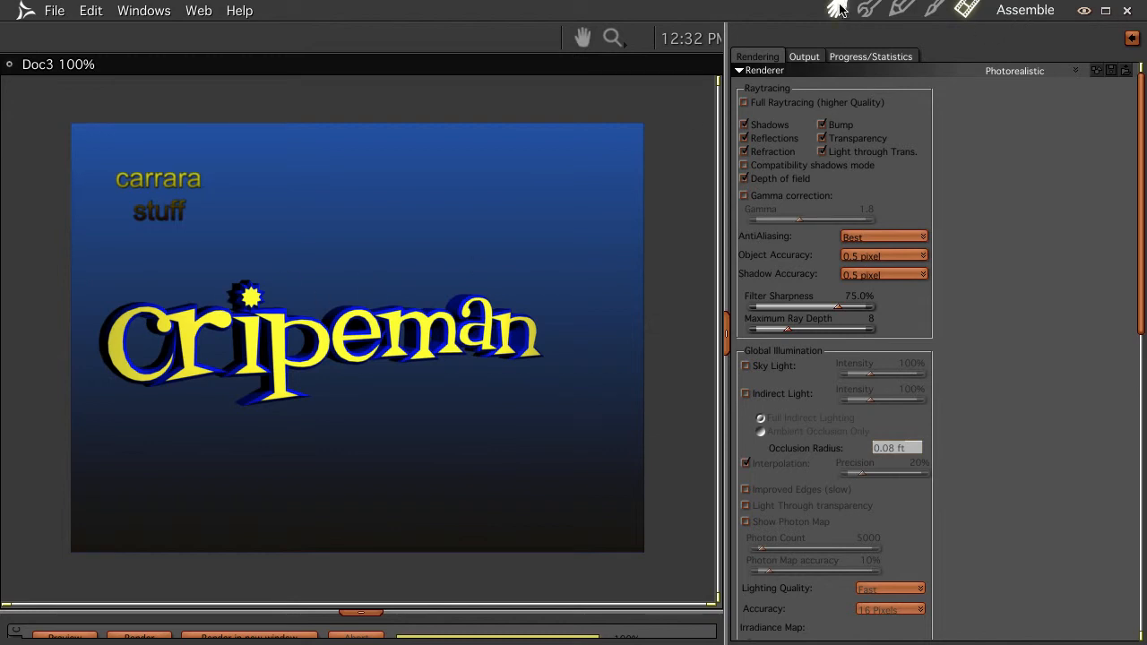
double_click(759, 513)
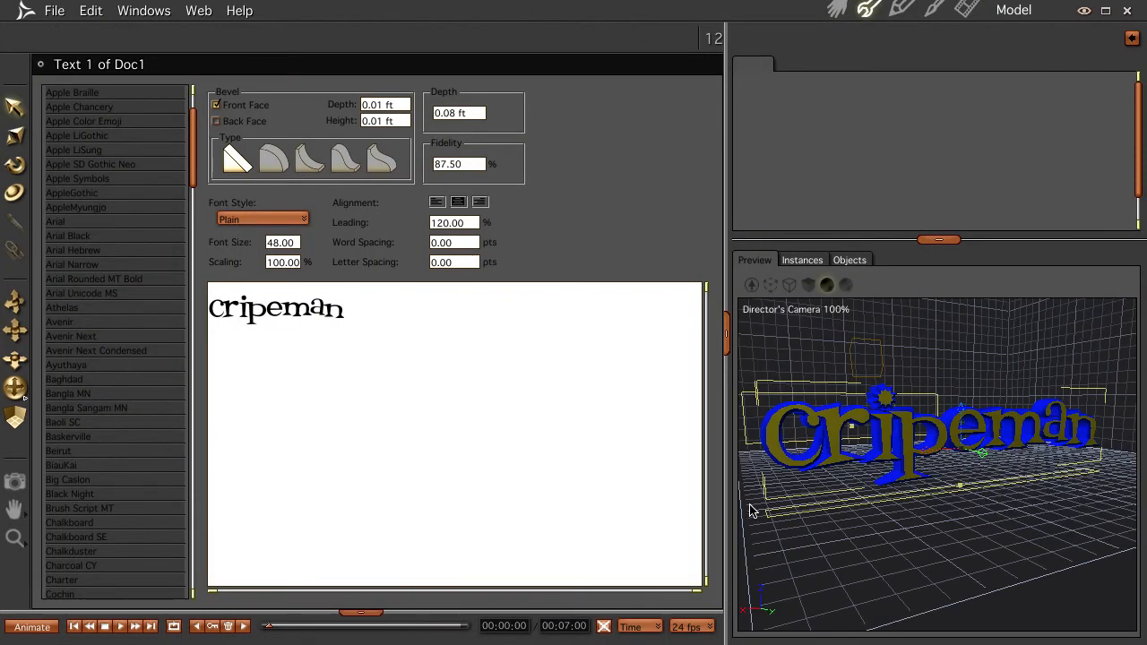
mouse_move(190, 154)
mouse_down()
mouse_move(189, 229)
mouse_move(186, 137)
mouse_up()
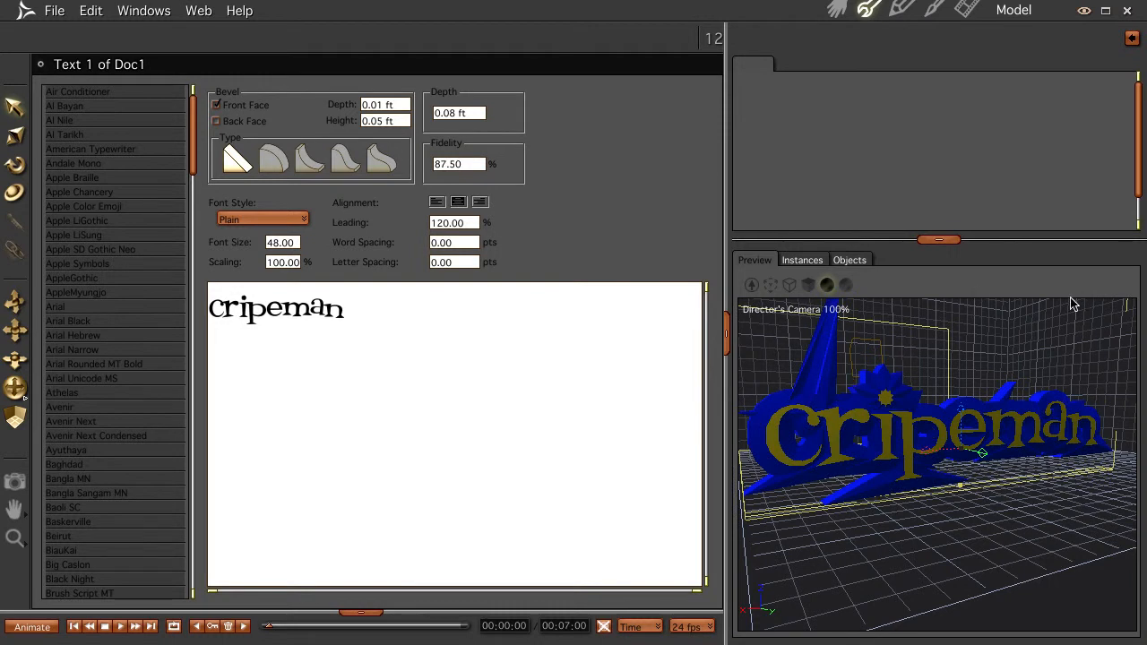
- Examine the enlarged bevel around the word in the preview and undo the last bevel height change
drag(917, 448, 881, 380)
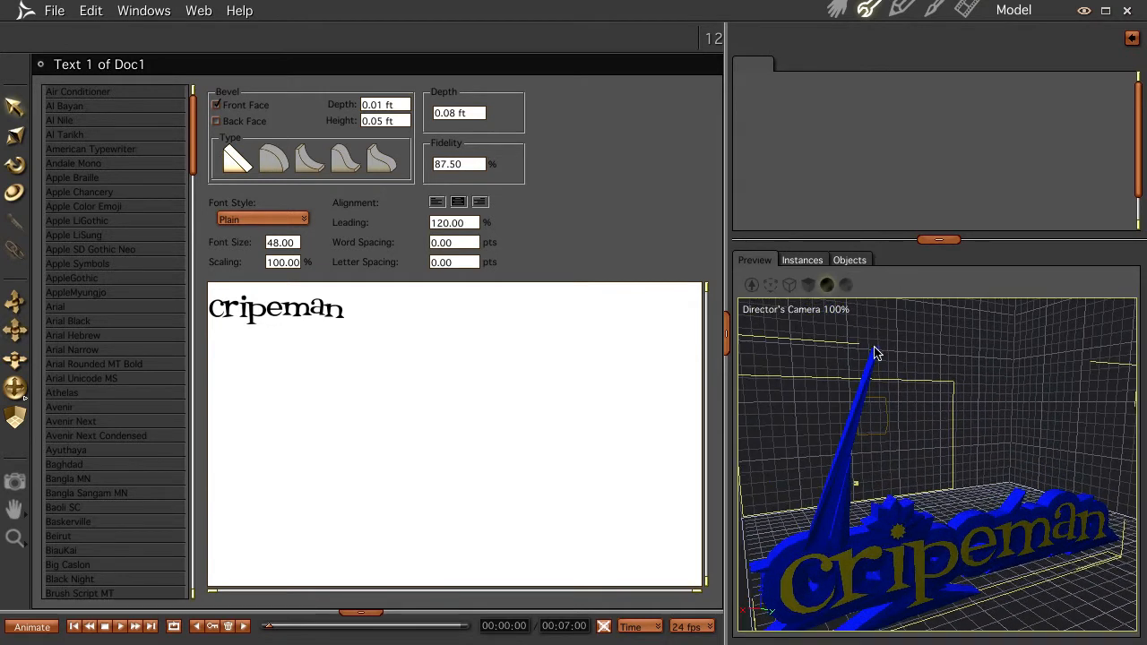
drag(896, 489, 885, 481)
key(super+z)
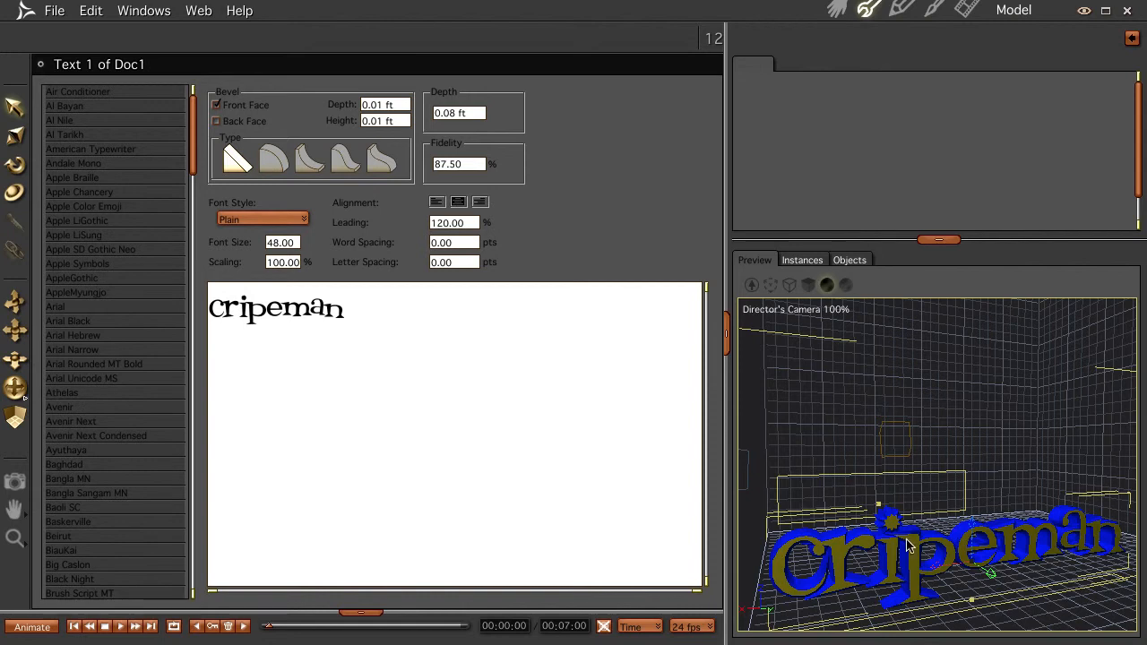
- Select the whole word and set its font to DC Comics
key(super+a)
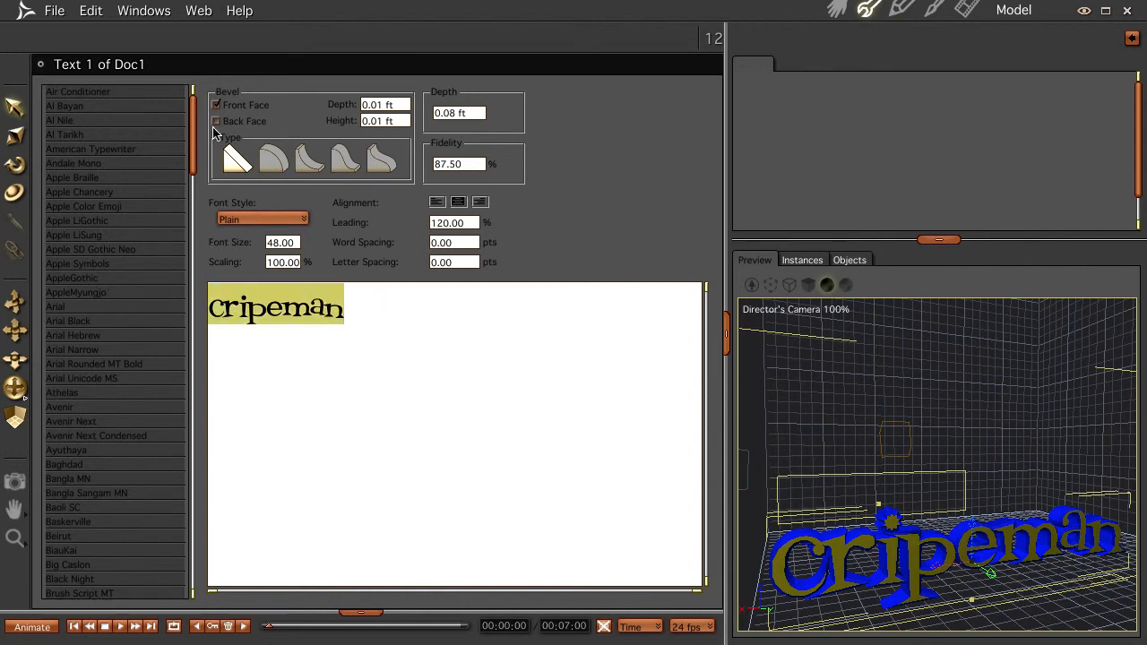
drag(190, 118, 184, 222)
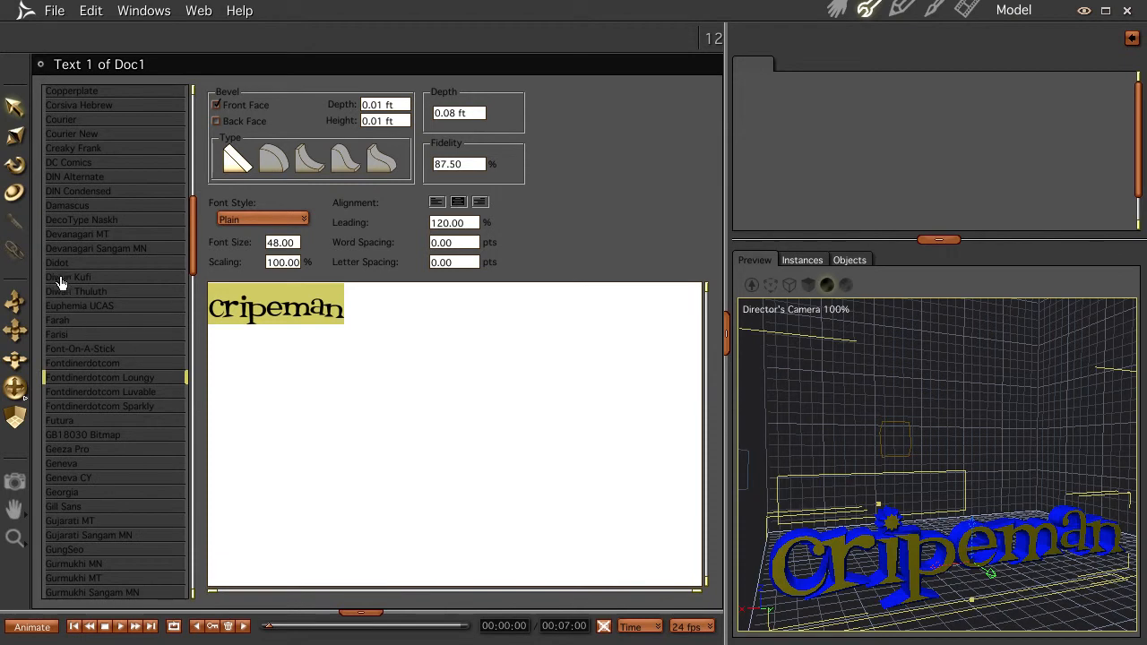
click(68, 164)
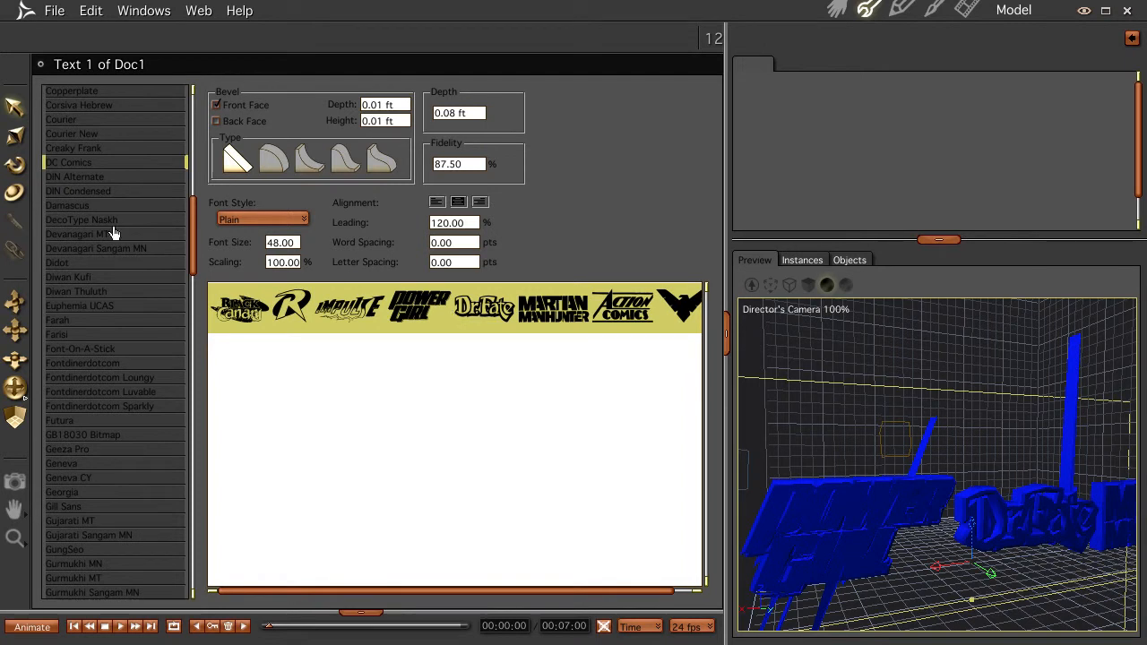
- Replace the text with the DC Comics logo characters "S", "B" and "W", each on its own line
click(345, 324)
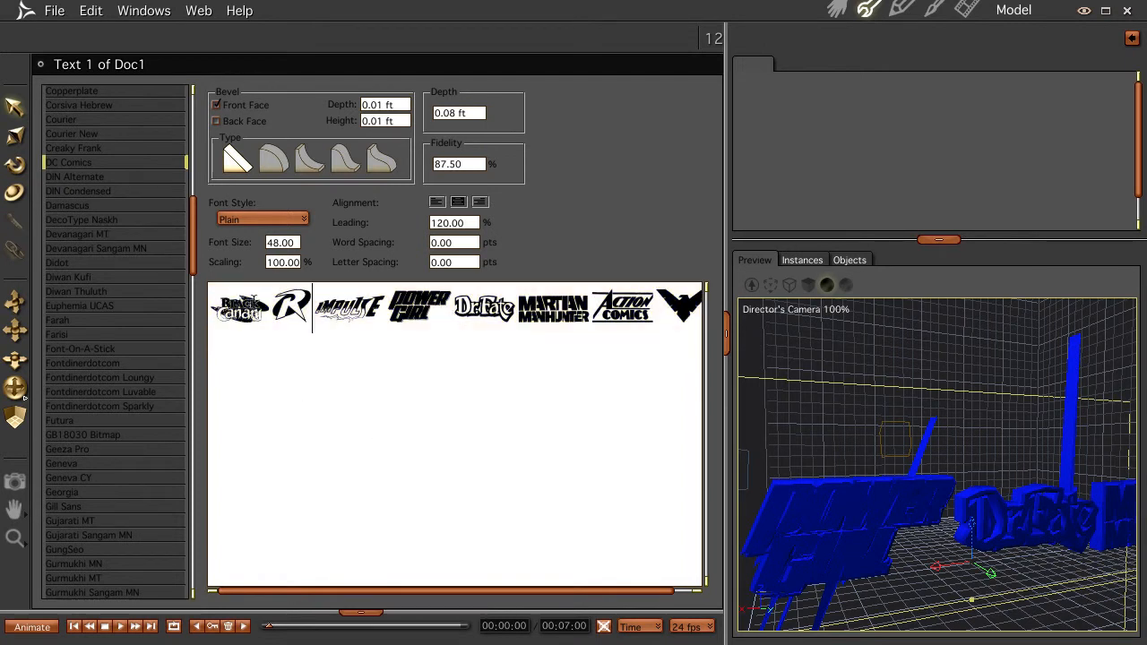
key(ctrl+a)
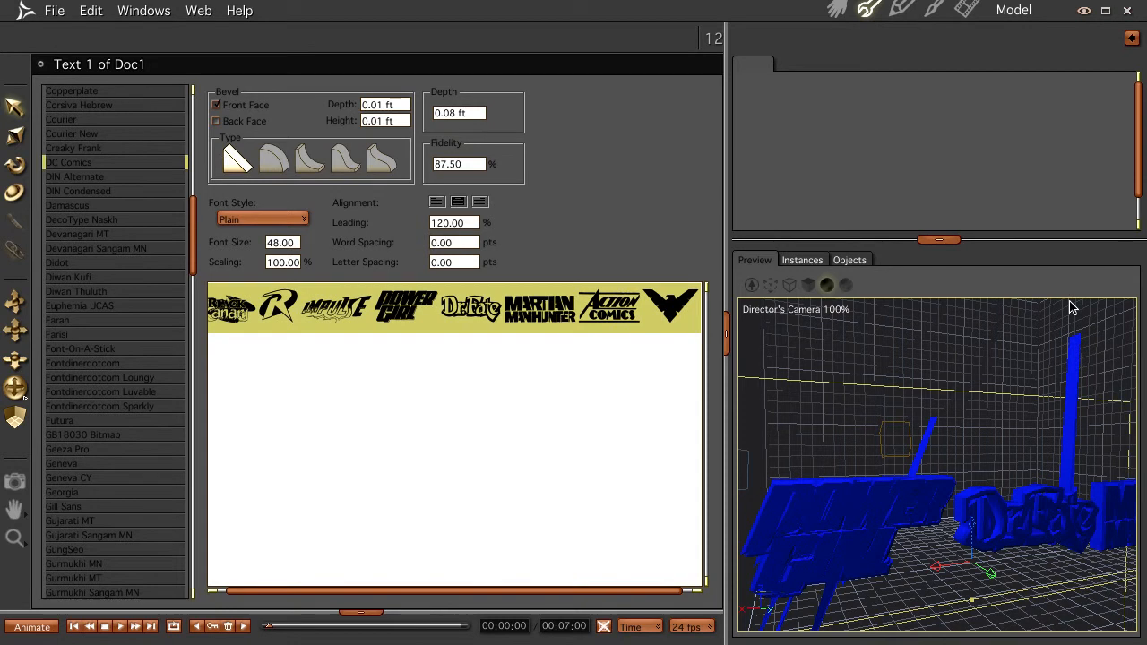
key(BackSpace)
text(S )
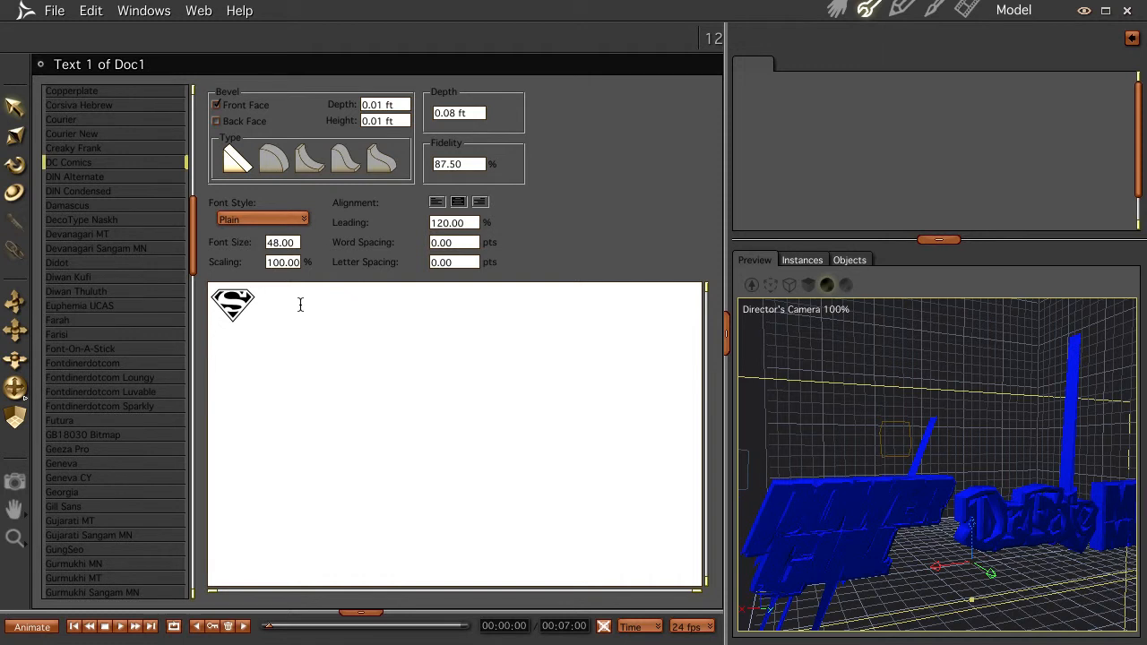
text(B )
text(W)
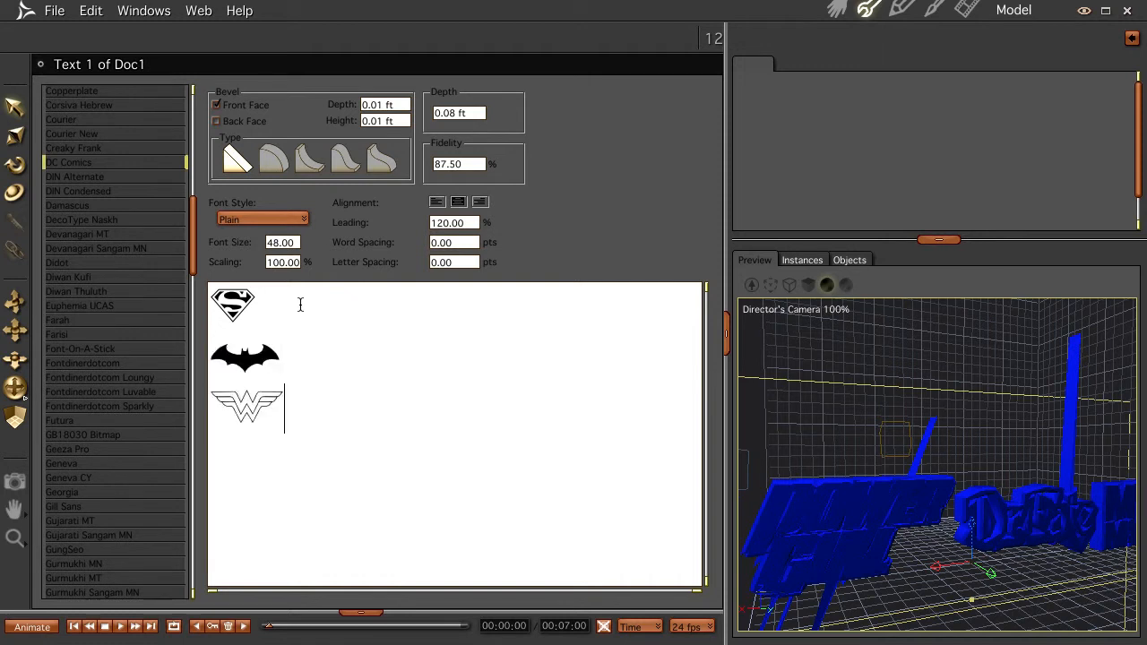
- Apply the yellow Default shader to the front faces of the three logos and render the scene from Camera 1
click(836, 10)
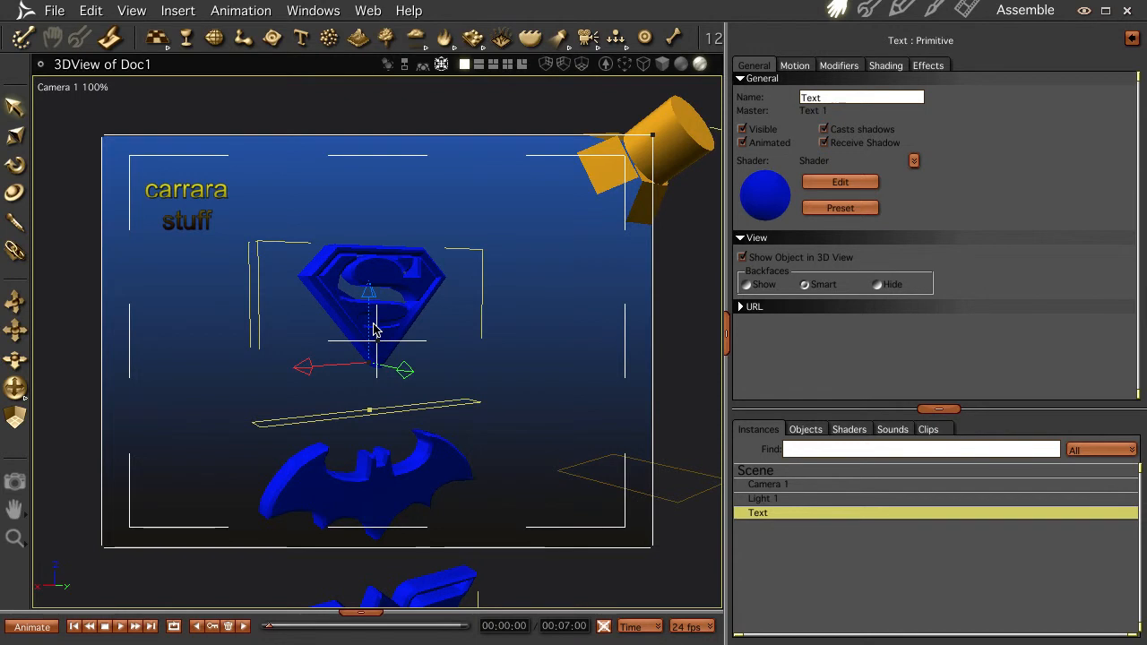
scroll(374, 330, down, 3)
drag(307, 374, 354, 394)
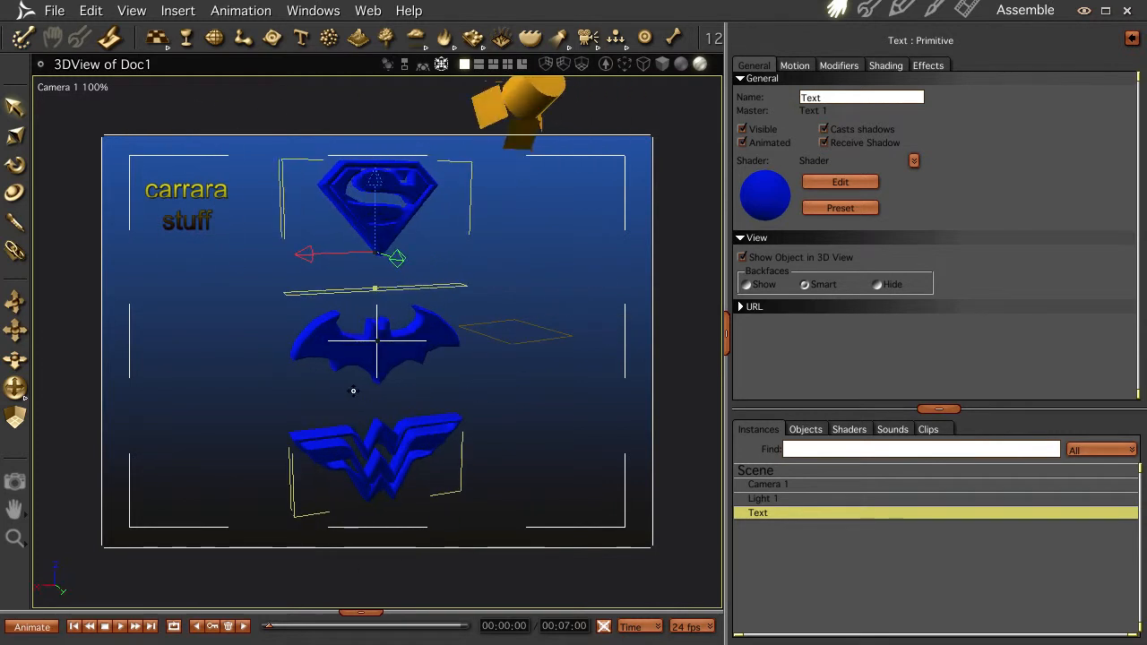
click(849, 429)
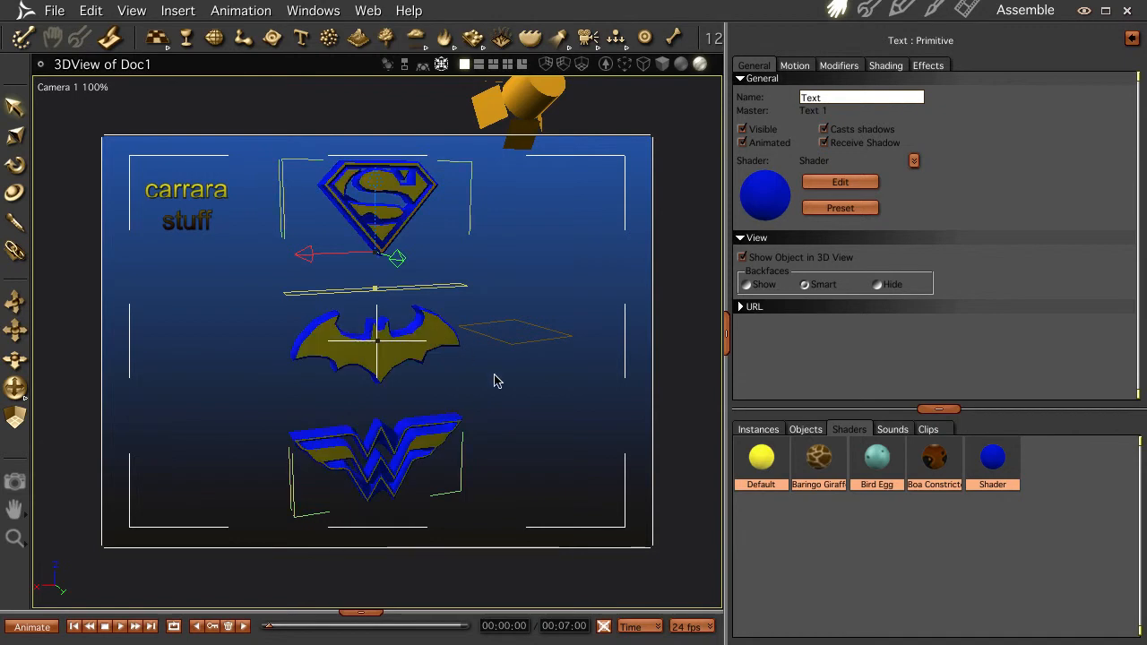
key(ctrl+r)
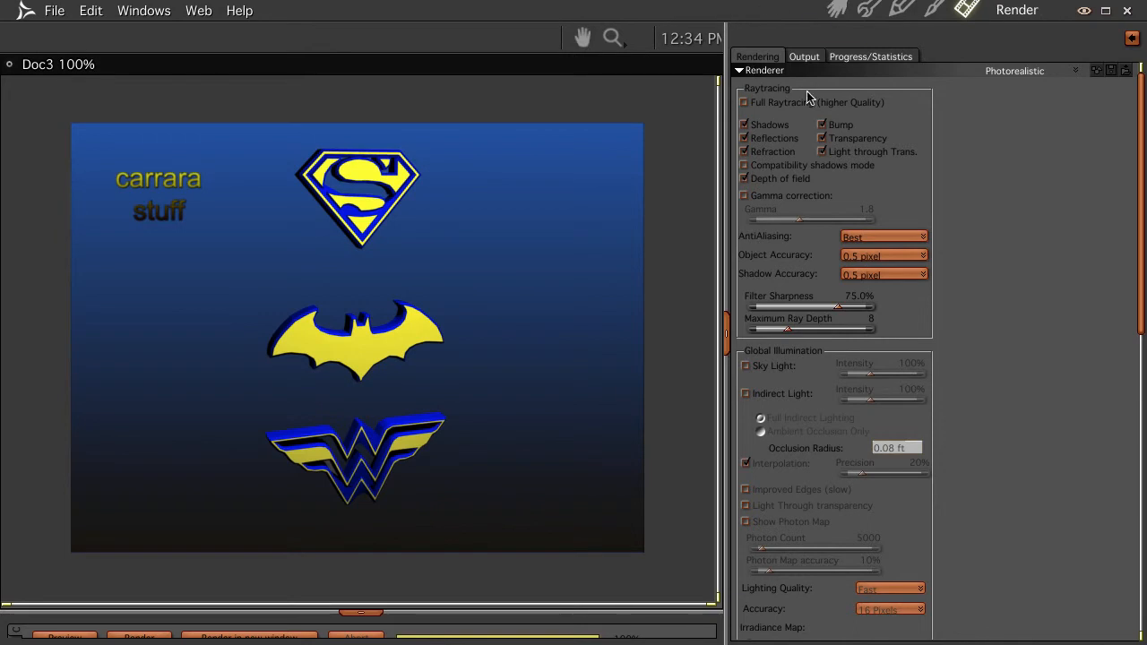
- Return to the scene assembly, turn the camera slightly around the logos and render them again
click(838, 9)
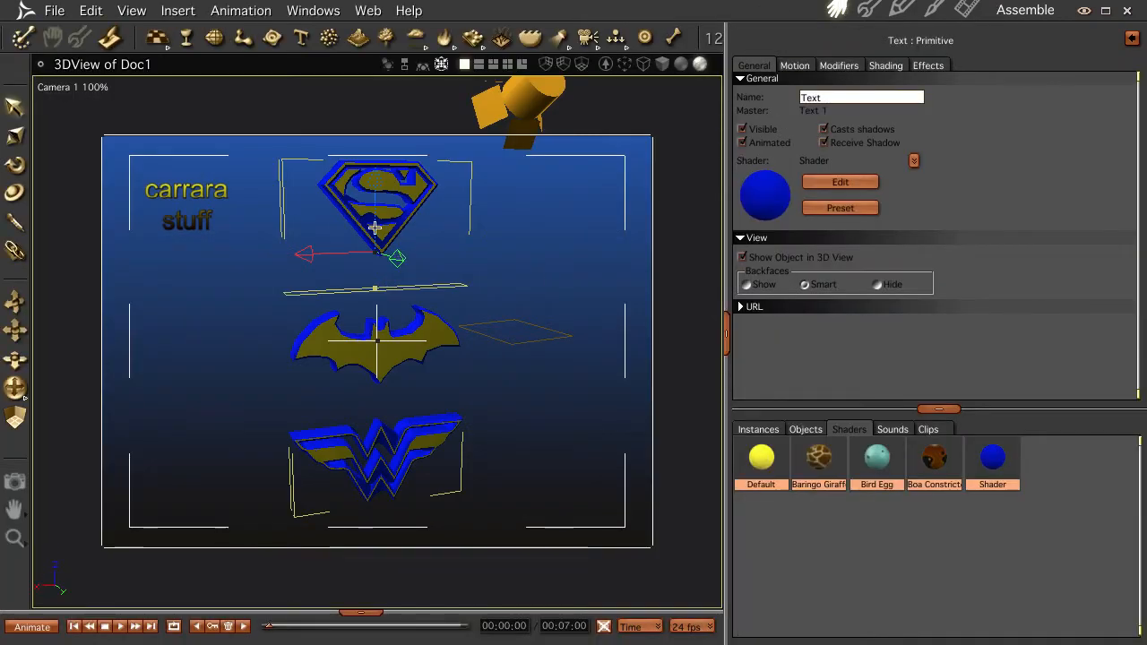
mouse_move(410, 390)
mouse_down()
mouse_move(474, 373)
mouse_move(462, 397)
mouse_move(401, 396)
mouse_up()
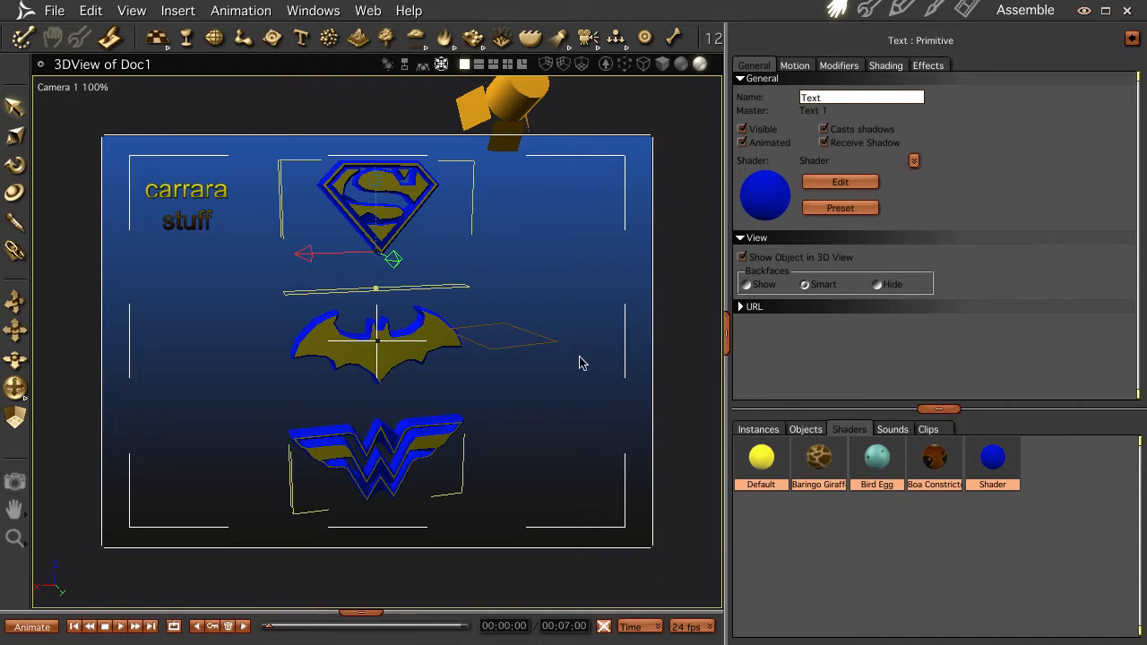
mouse_move(509, 343)
mouse_down()
mouse_move(734, 335)
mouse_move(517, 347)
mouse_up()
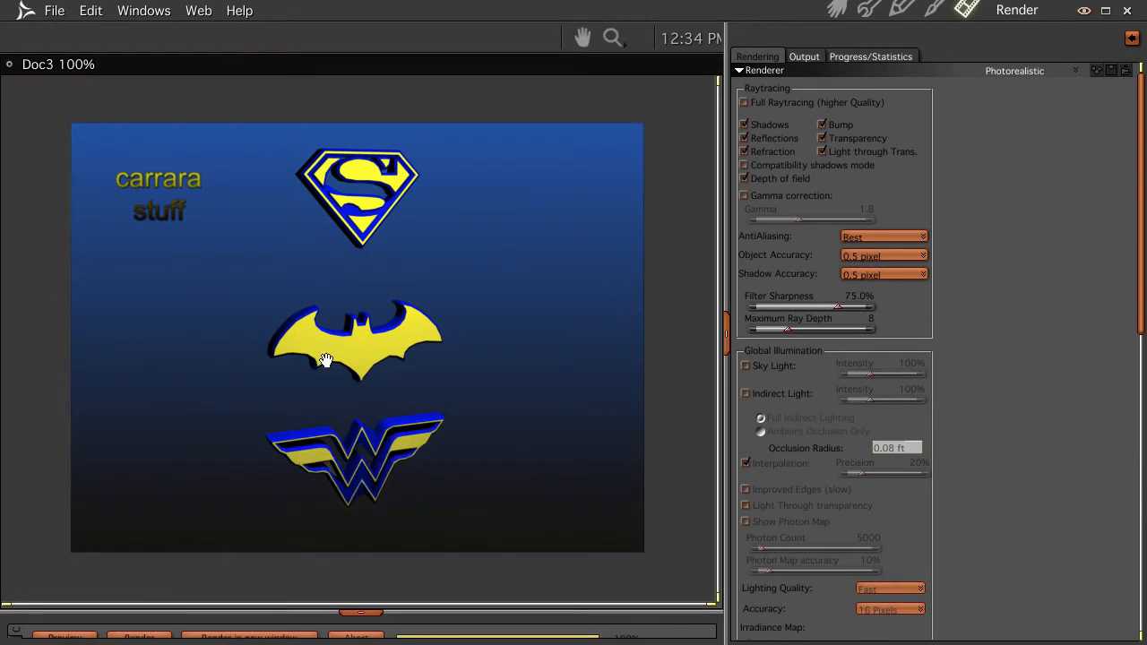
- Reopen the text object from the scene and delete all three logo characters
click(836, 11)
drag(565, 218, 537, 230)
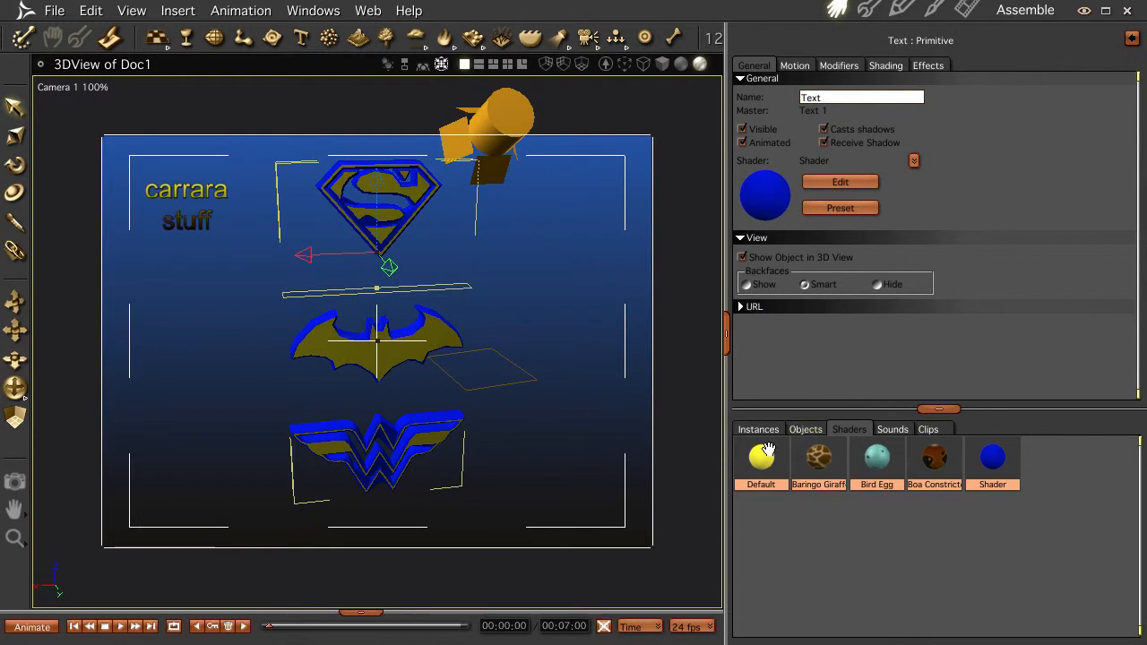
click(763, 430)
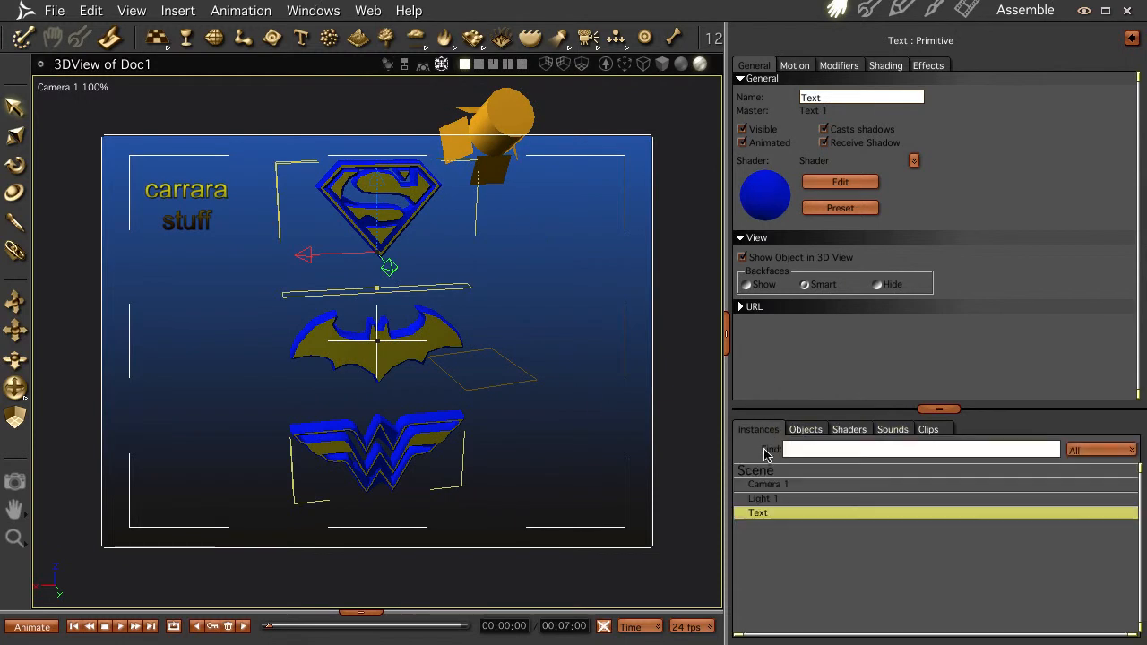
double_click(757, 515)
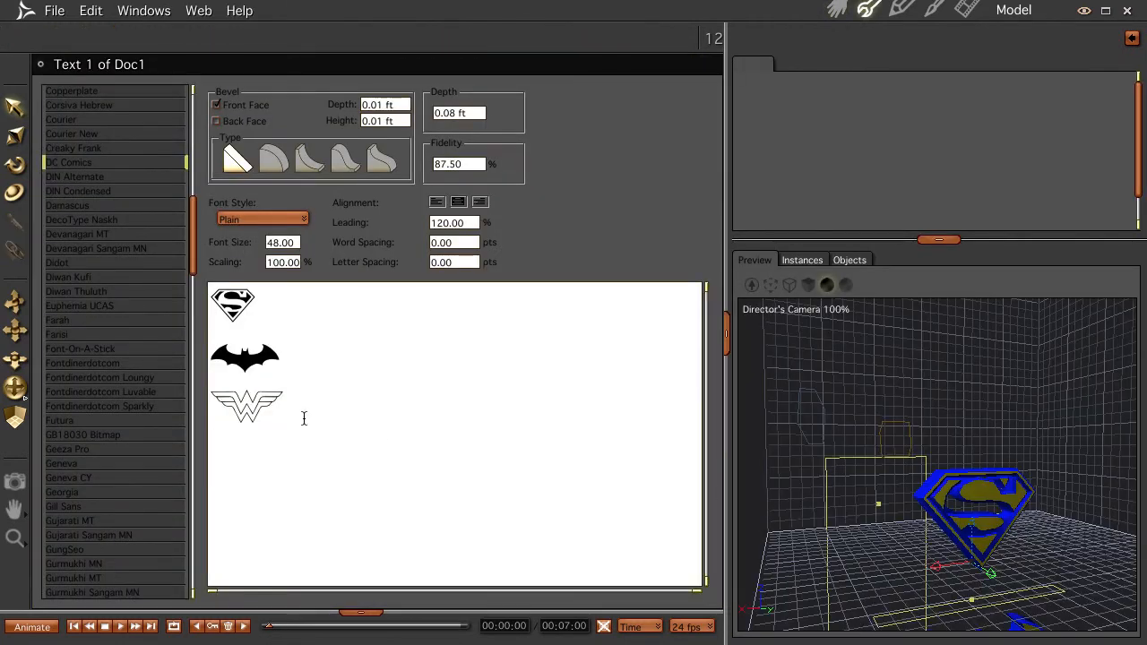
drag(304, 420, 165, 327)
key(BackSpace)
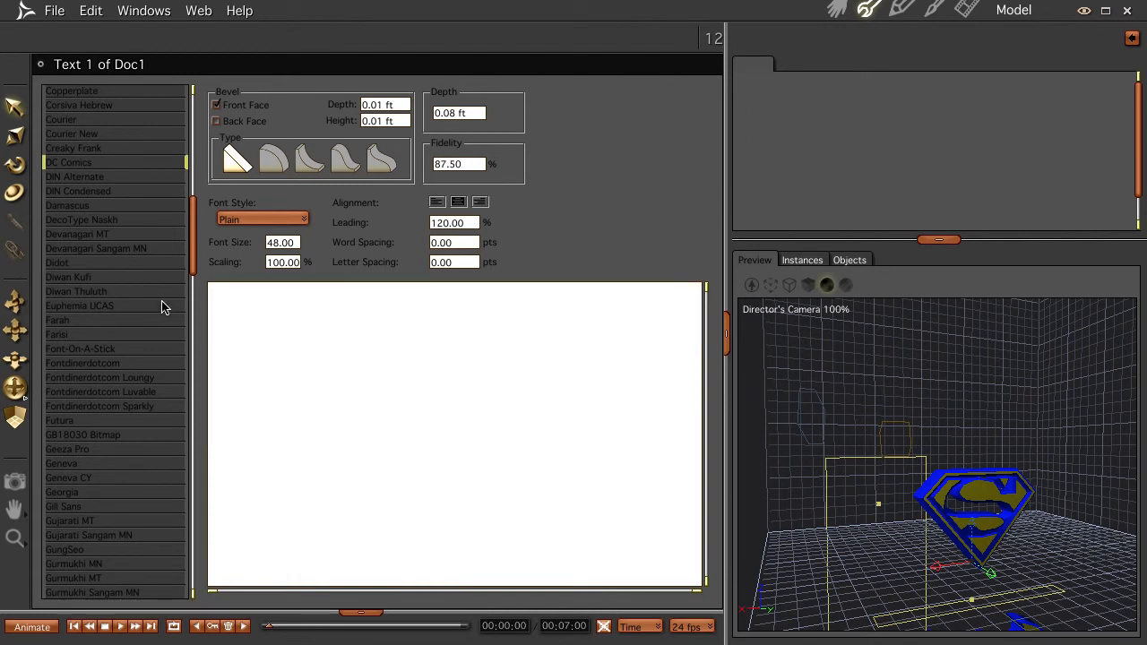
- Enter "asdfghjk" in the DC Comics font to produce a row of sample logos
drag(193, 271, 195, 246)
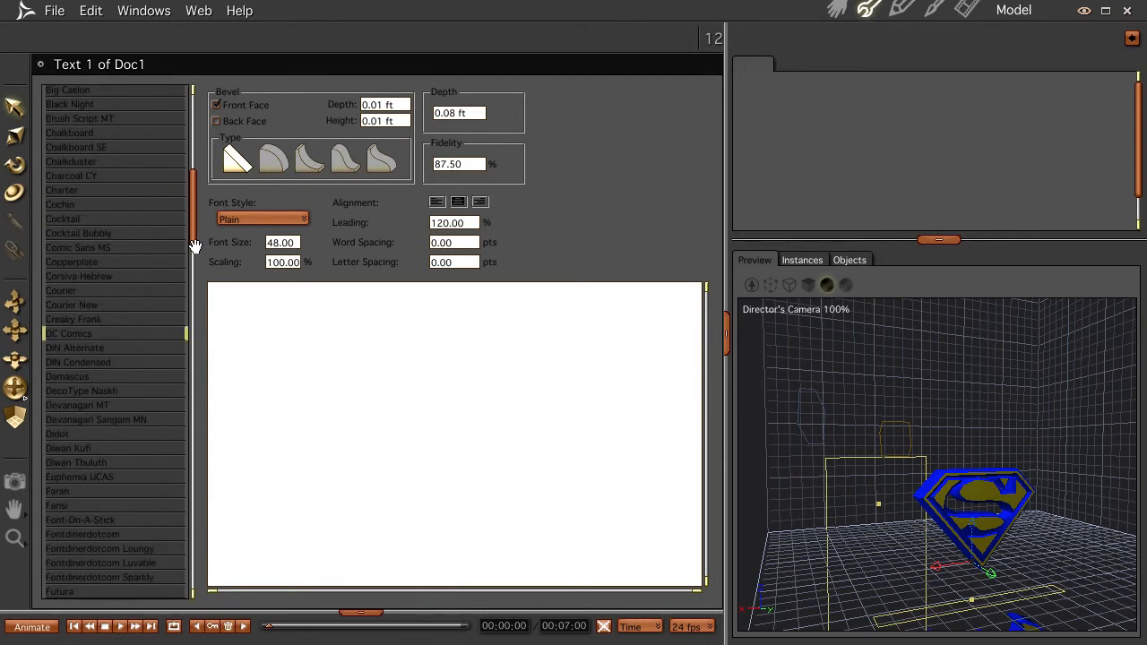
click(270, 315)
text(asdfgh)
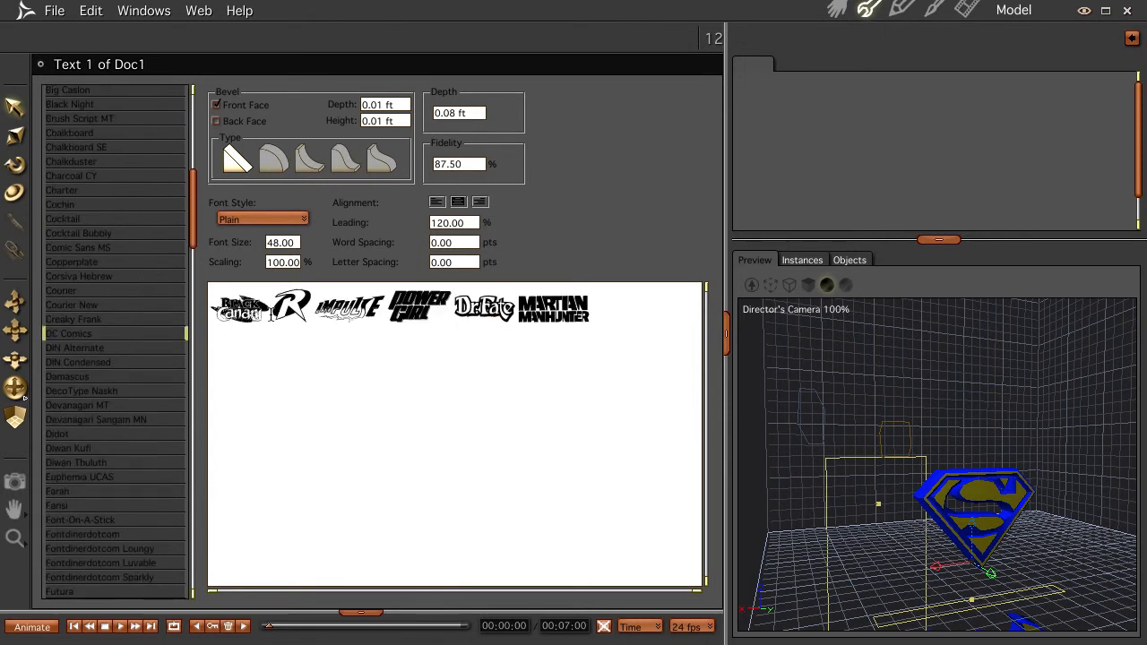
text(jk)
- Replace the sample logos with "CRIPEMAN", try it in Copperplate and settle on the Fontdinerdotcom Luvable font
drag(661, 320, 211, 309)
click(86, 263)
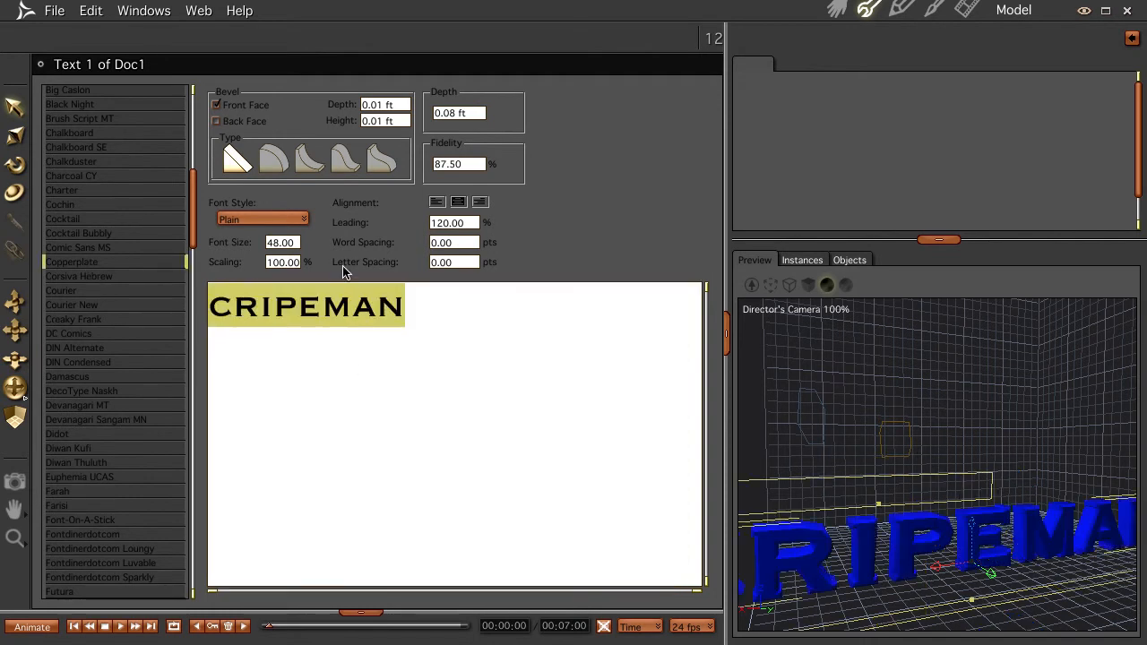
drag(191, 218, 194, 70)
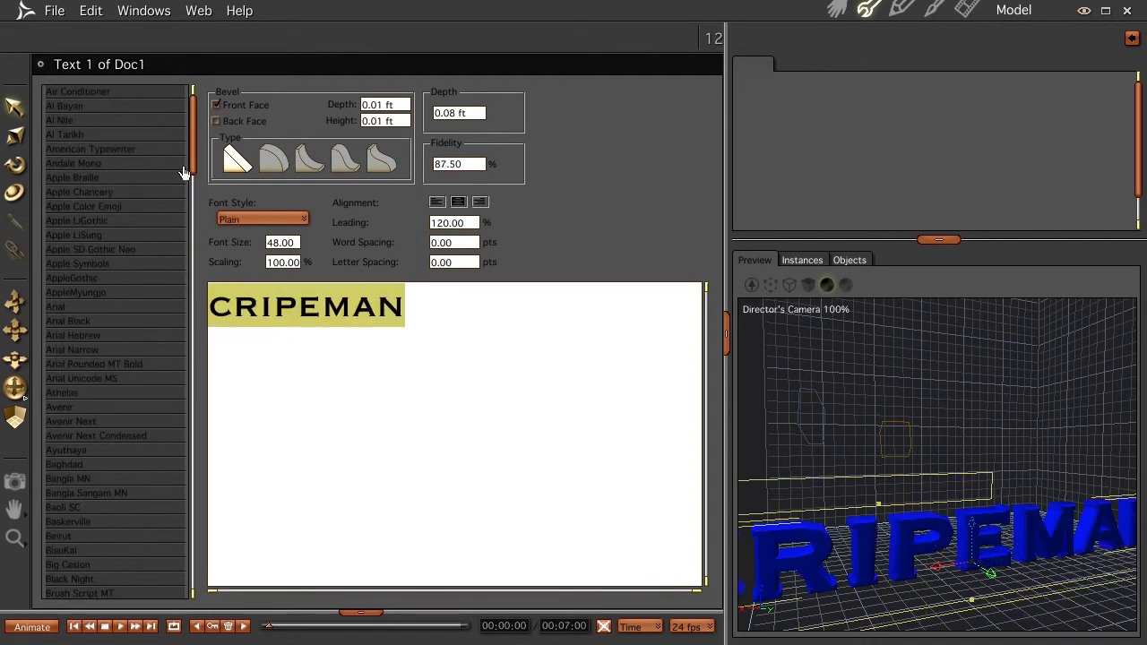
drag(190, 163, 185, 252)
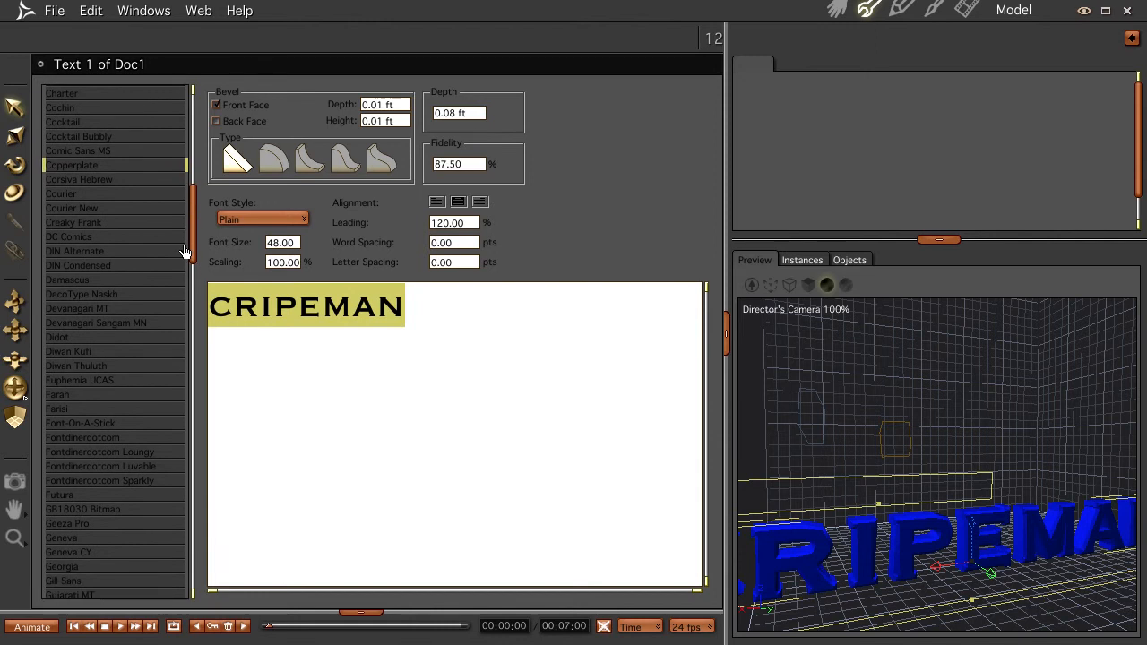
click(154, 471)
- Return to the scene assembly and apply the yellow Default shader to the front faces of "CRIPEMAN"
click(836, 9)
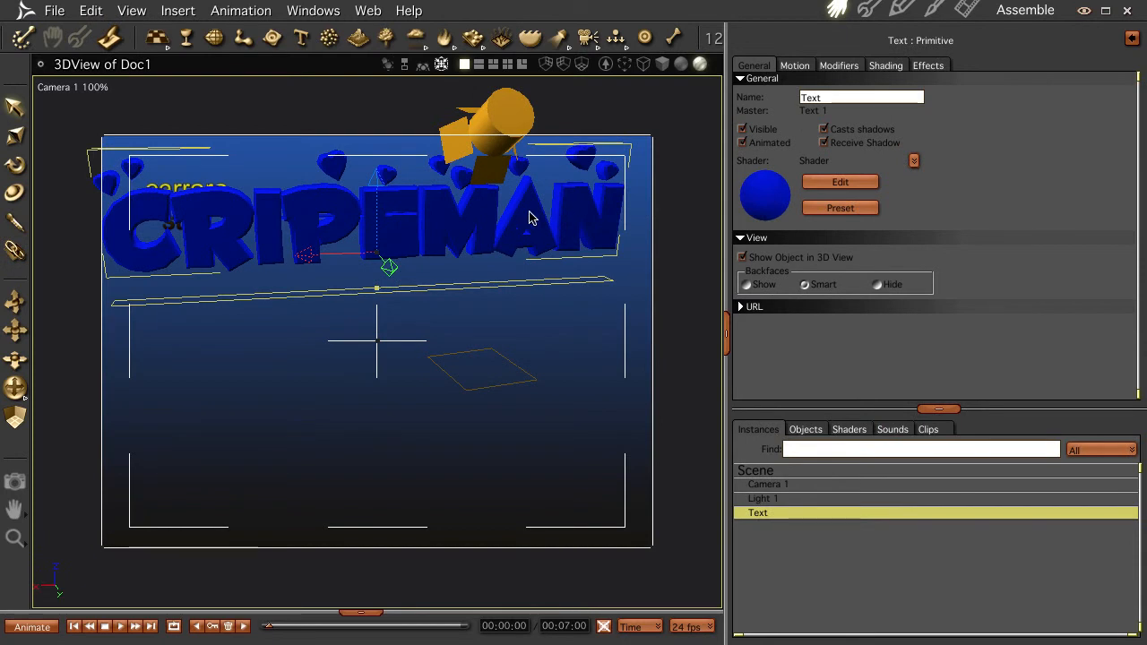
scroll(529, 217, up, 3)
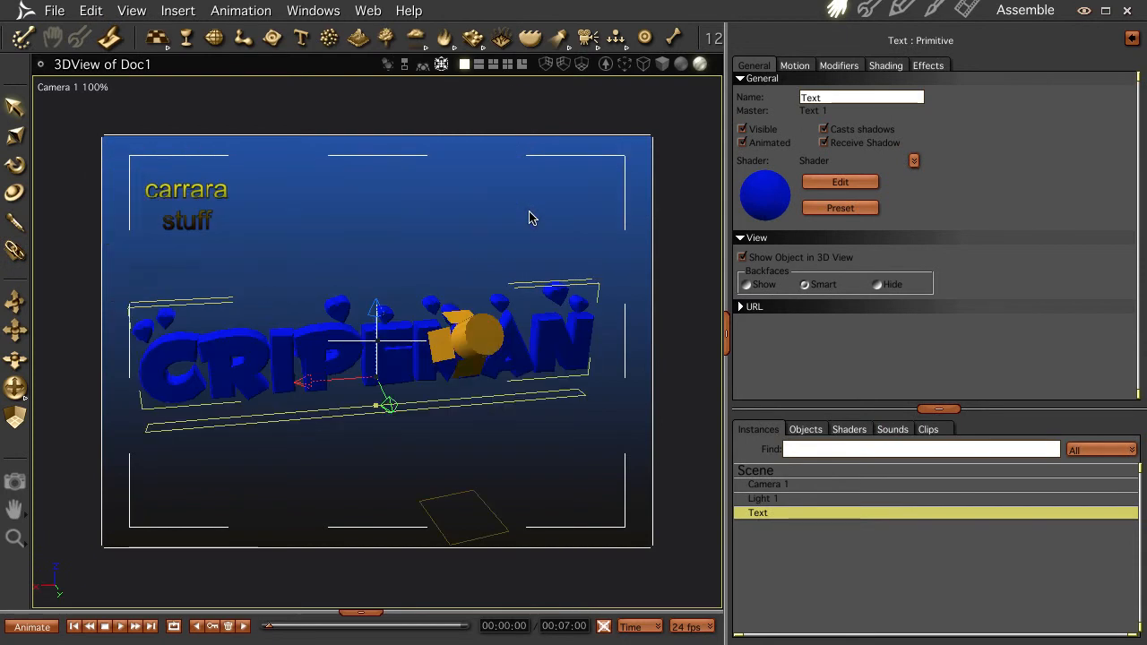
click(848, 429)
drag(762, 461, 544, 409)
middle_drag(503, 423, 564, 401)
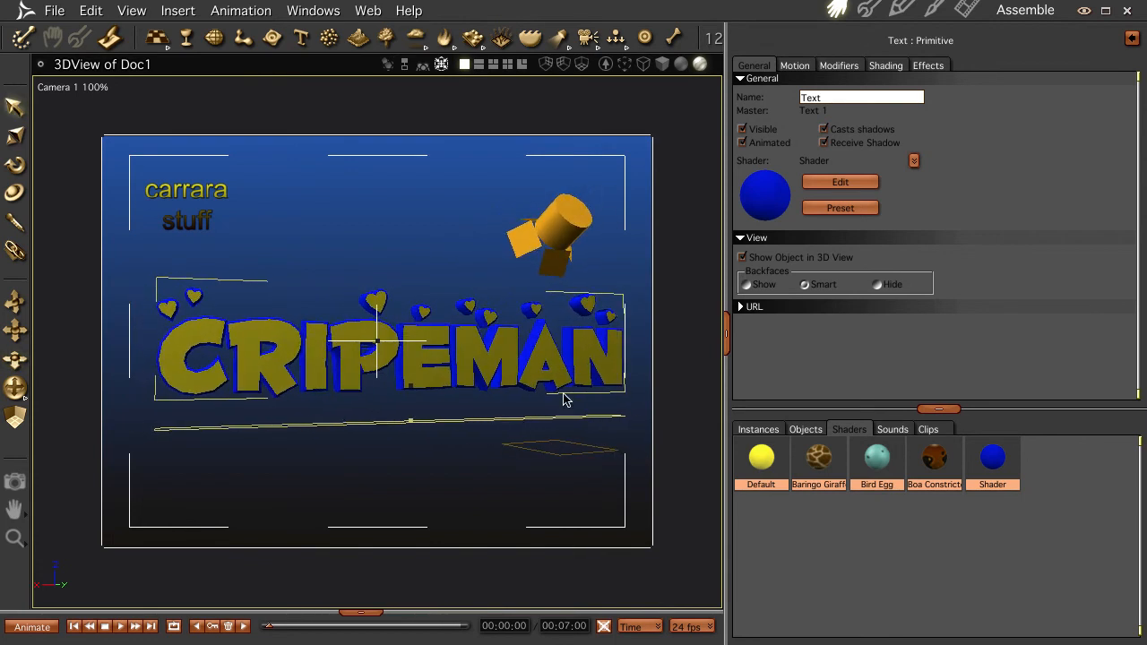